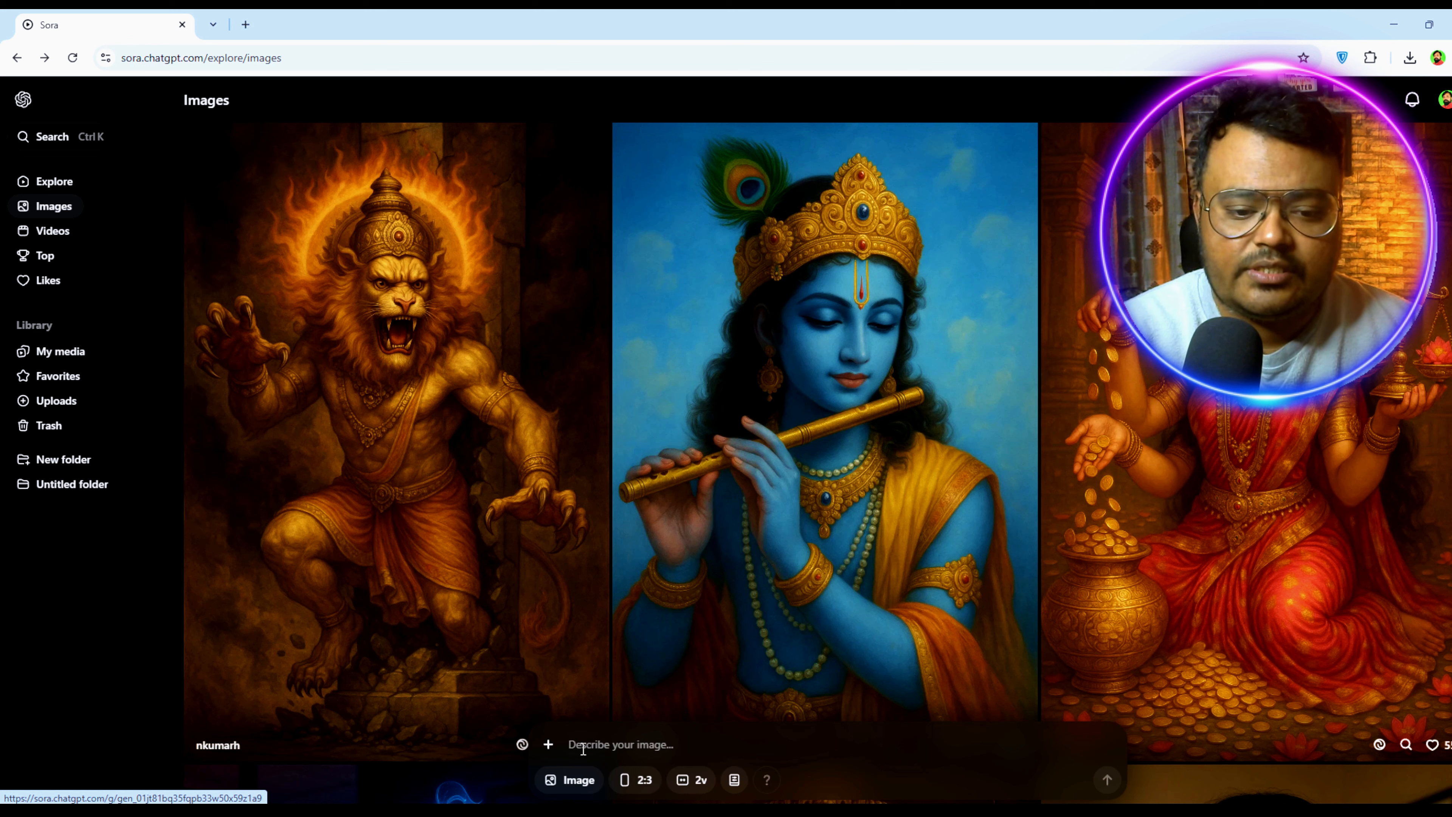
pyautogui.click(572, 782)
pyautogui.click(577, 742)
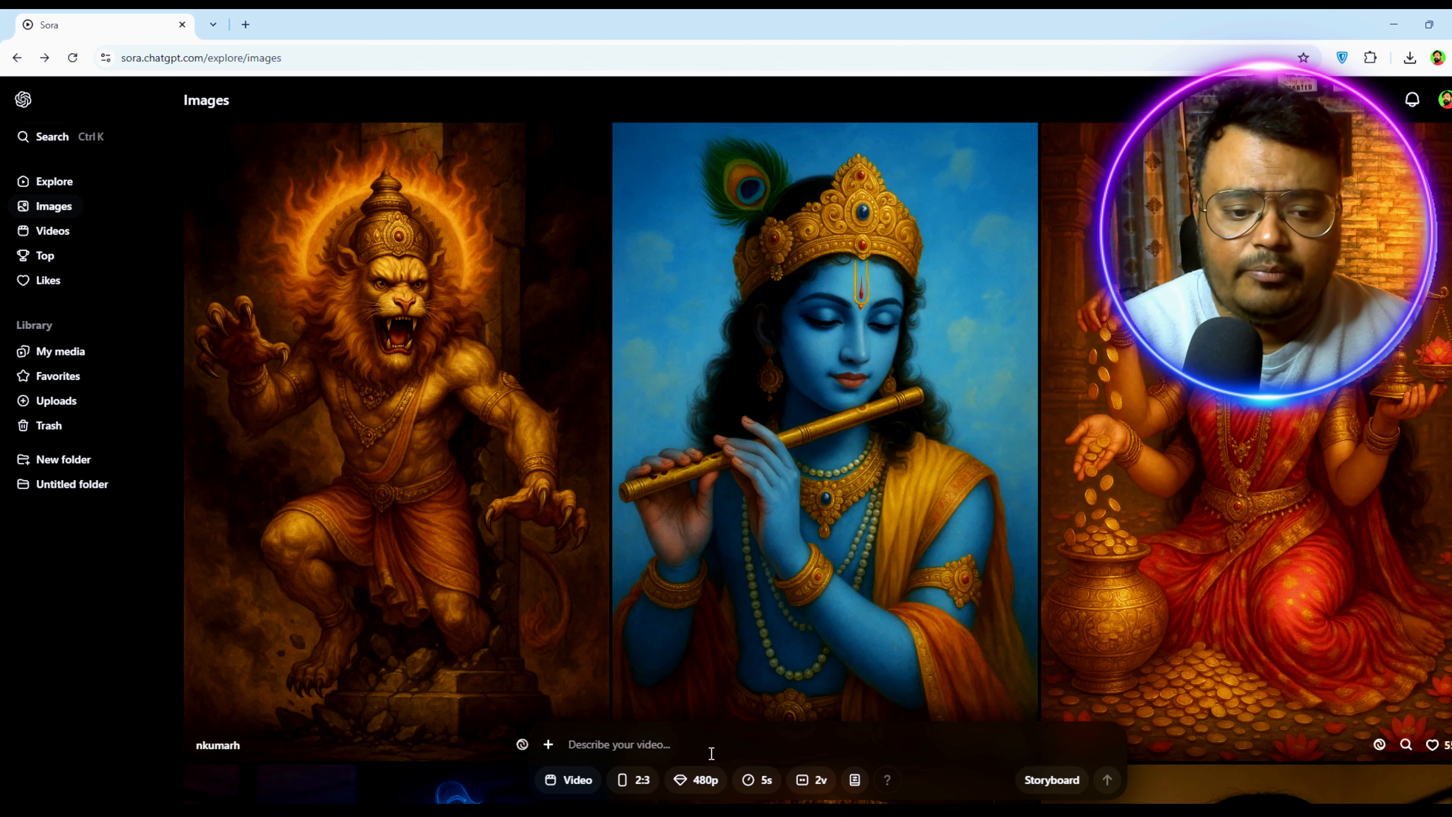
pyautogui.click(566, 782)
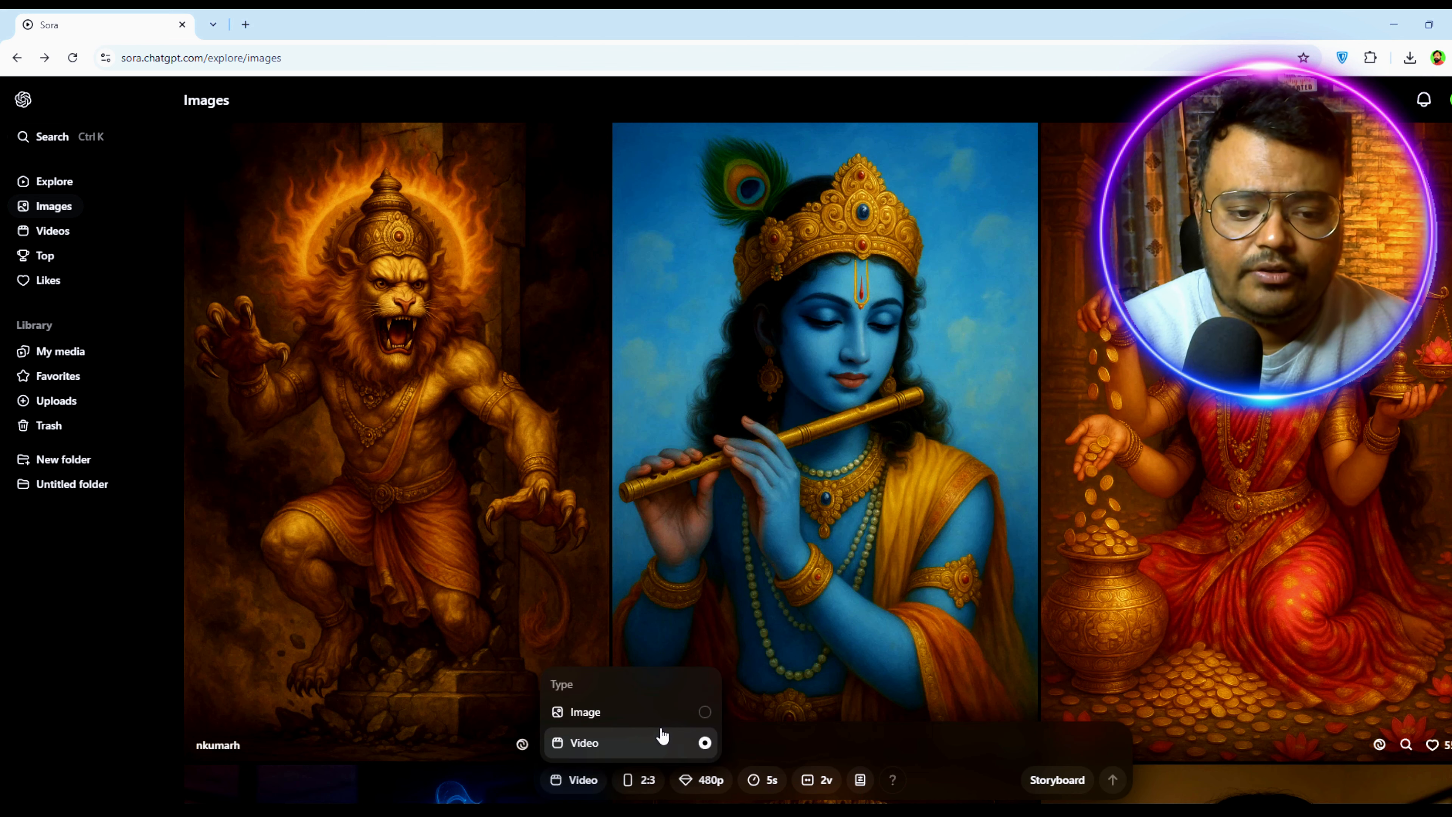
pyautogui.click(709, 716)
# Step: Upload the WhatsApp photo dated 2025-05-02 from the Desktop and prompt for a 3d cartoon with YouTube studio background and green "AI Tammudu" hoodie
pyautogui.click(548, 744)
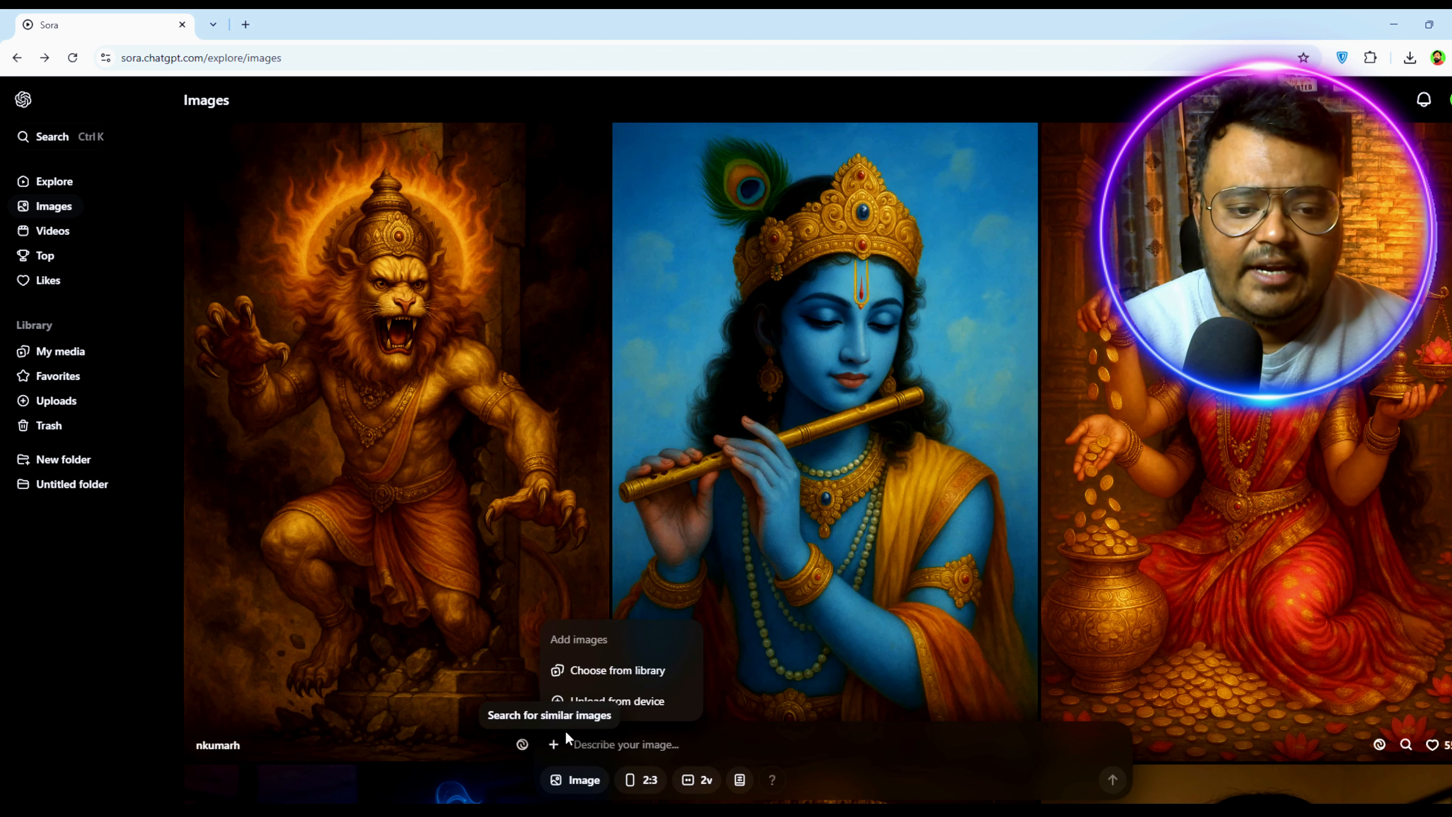
pyautogui.click(602, 701)
pyautogui.click(270, 269)
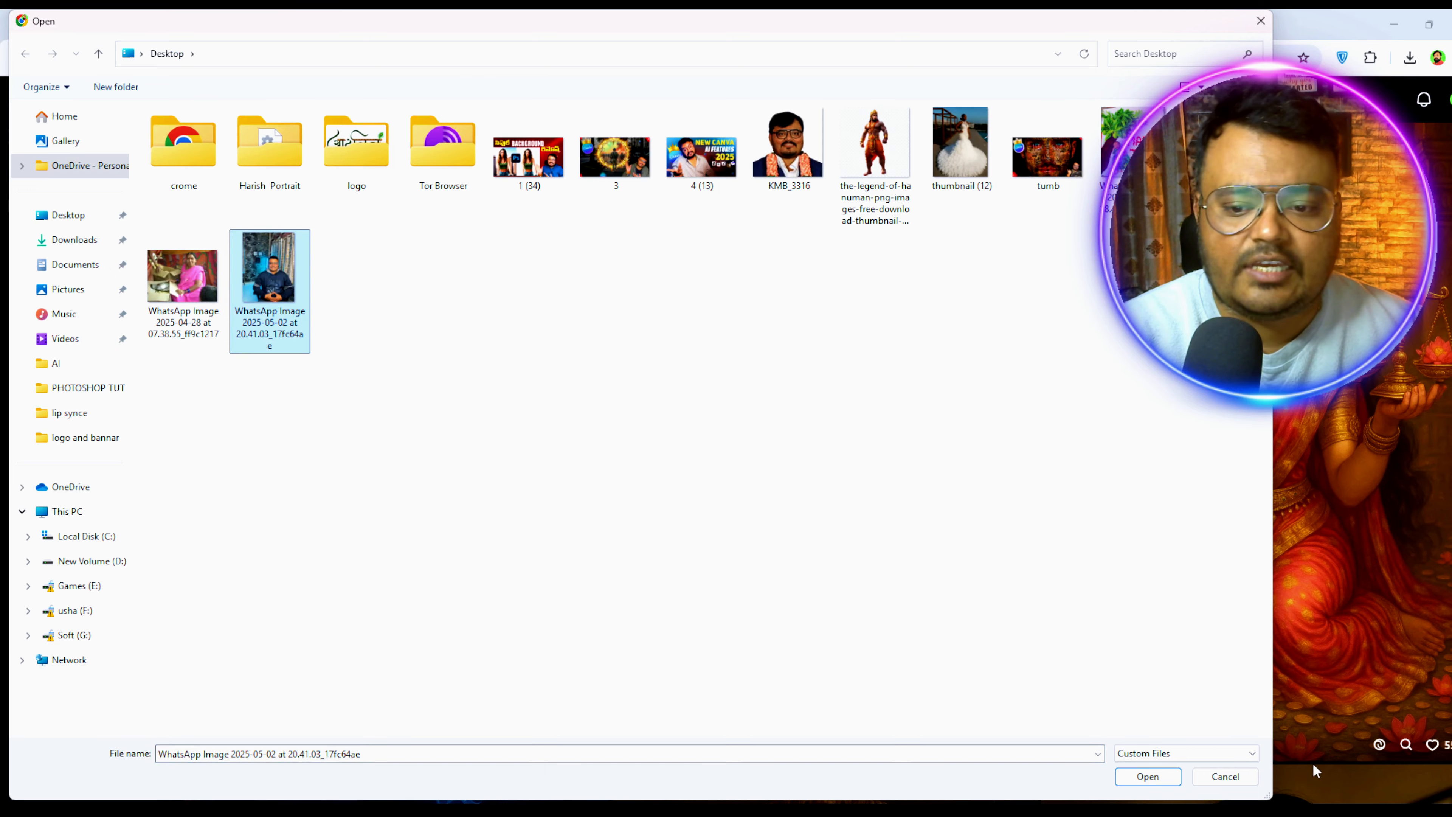
pyautogui.click(1146, 775)
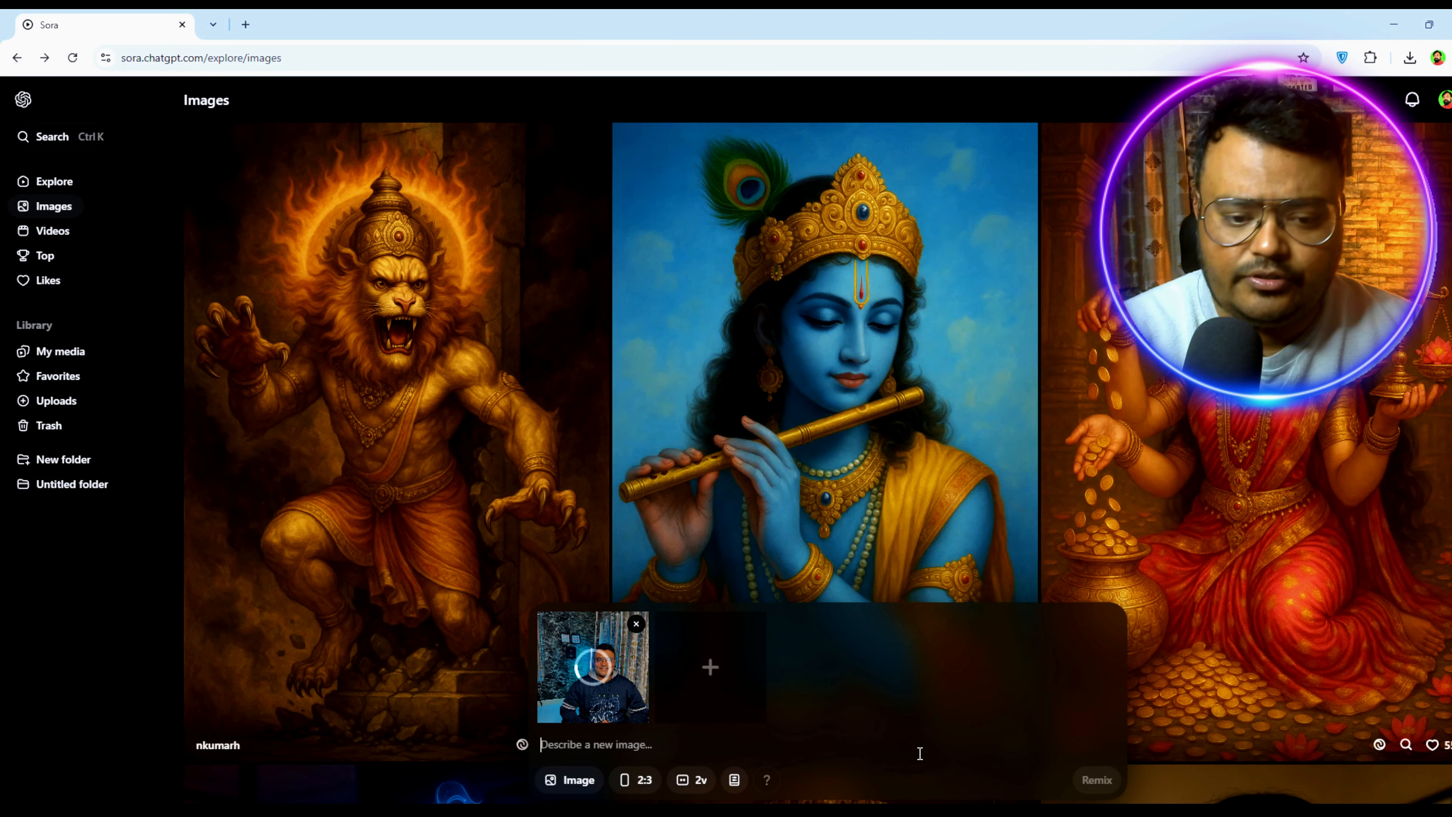
pyautogui.write('Create image in 3d cartoon style and background should be YouTube studio and hoodie colour should be green written AI Tammudu on the hoodie')
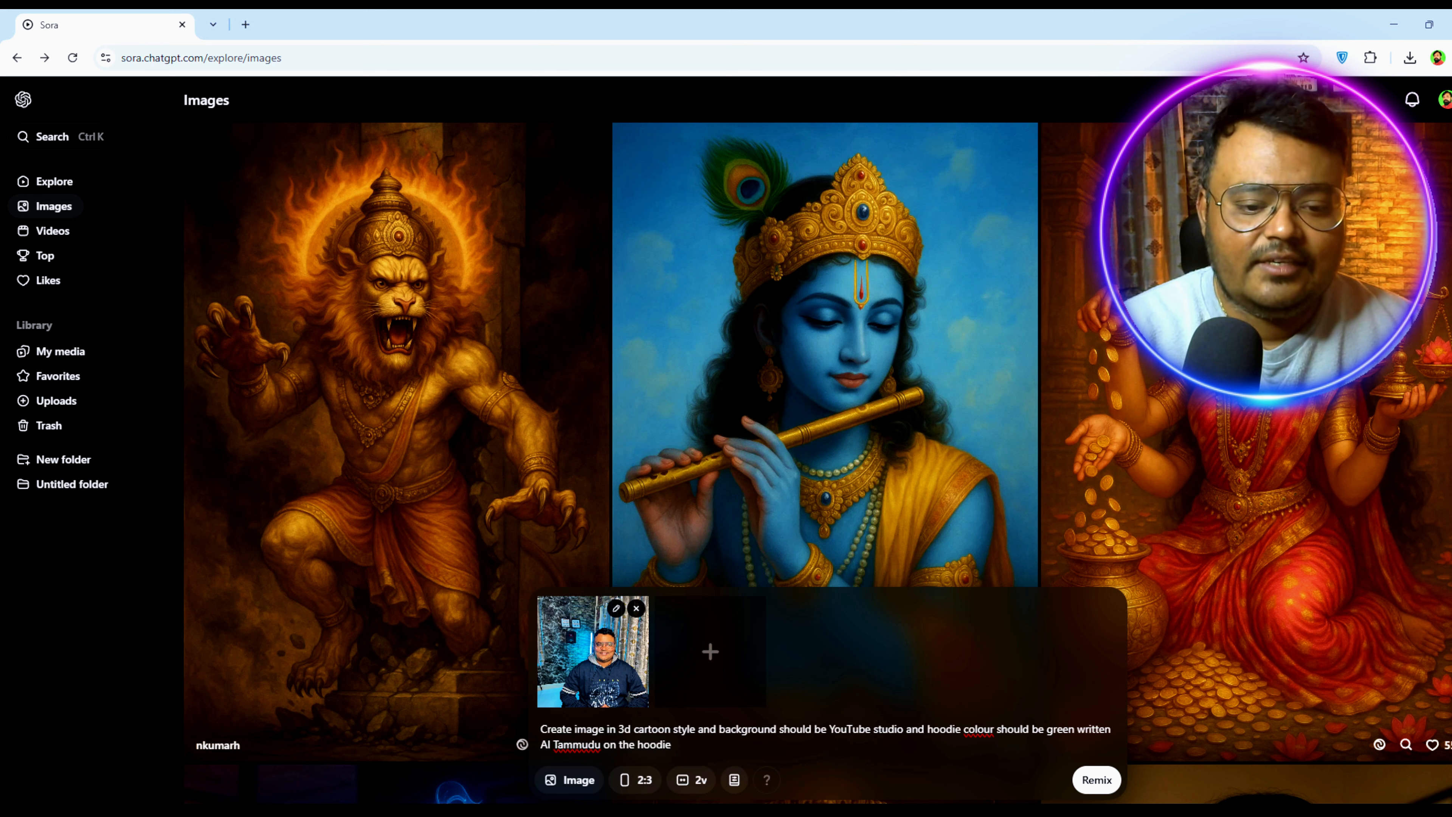
# Step: Set the aspect ratio to 3:2 with 2 image variations and generate the remix
pyautogui.click(636, 782)
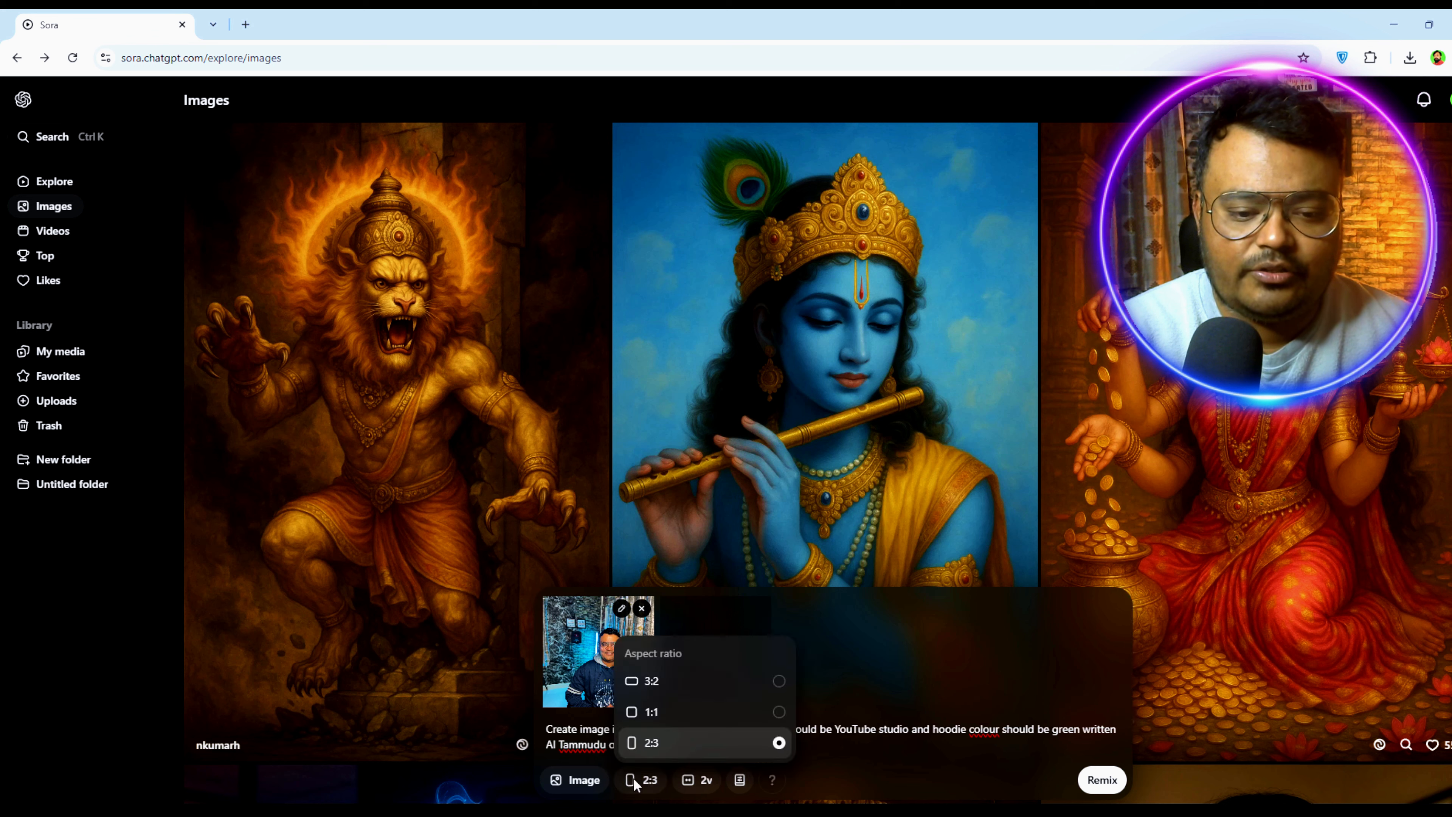
pyautogui.click(681, 681)
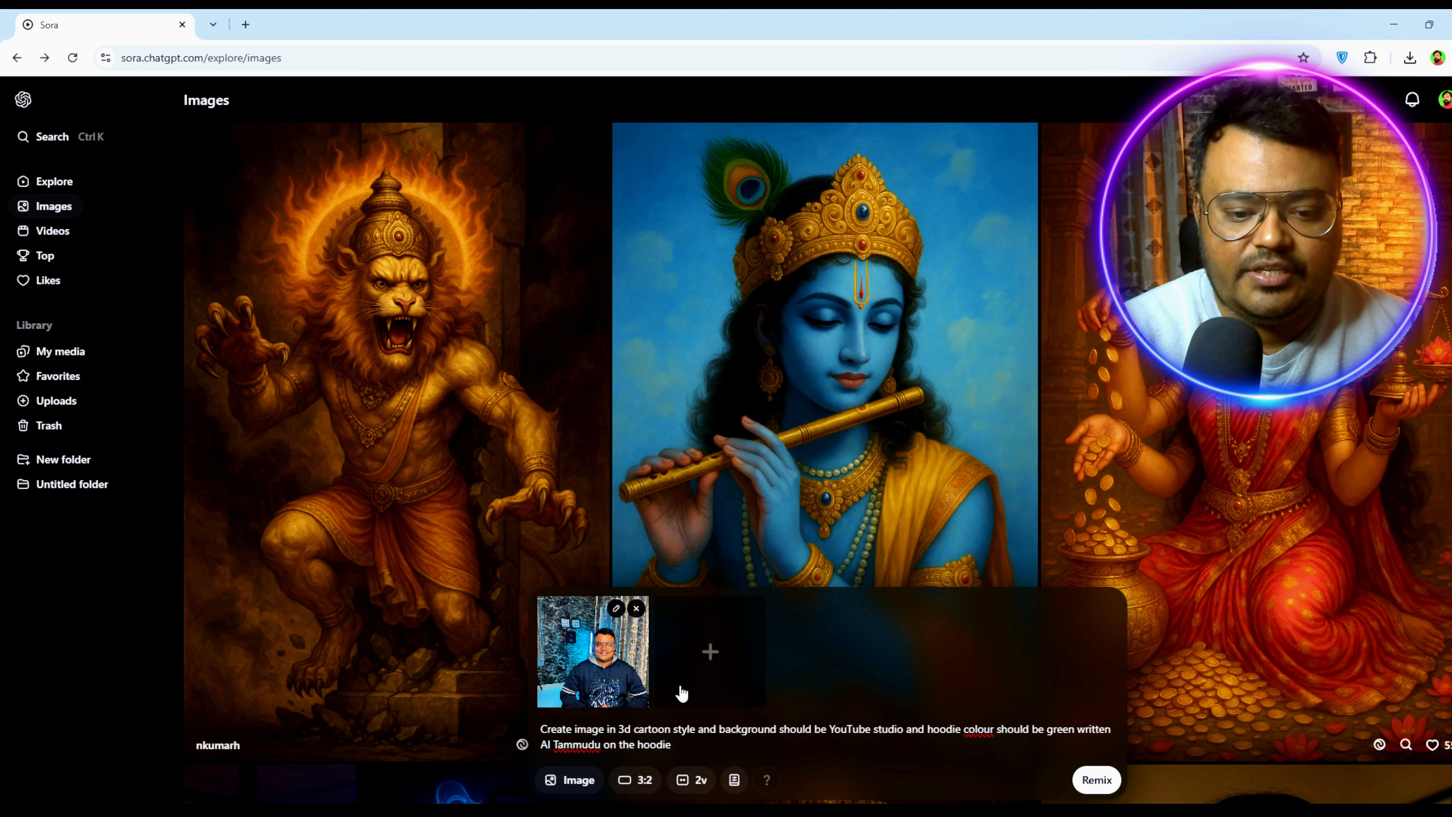
pyautogui.click(692, 780)
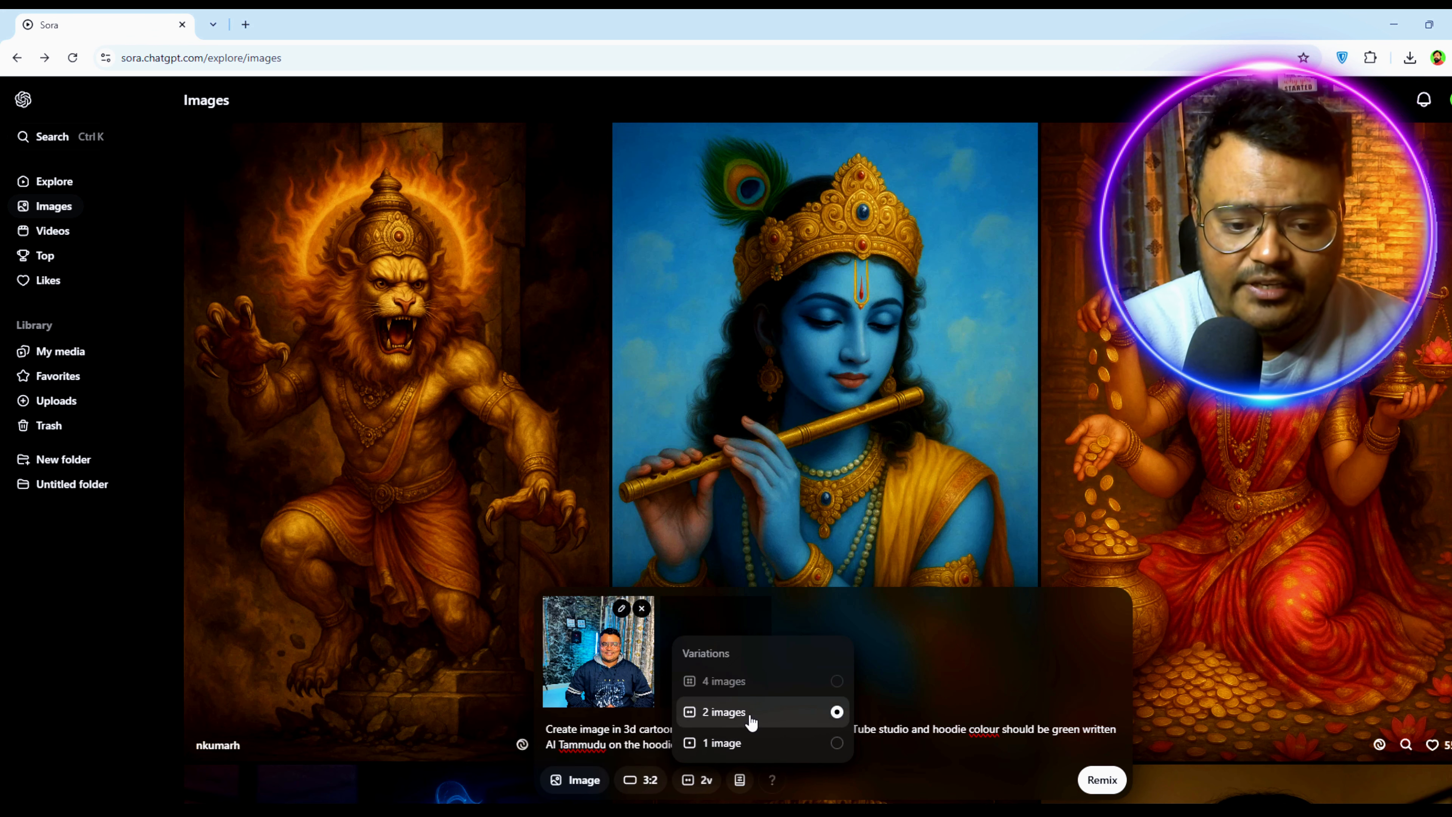
pyautogui.click(751, 715)
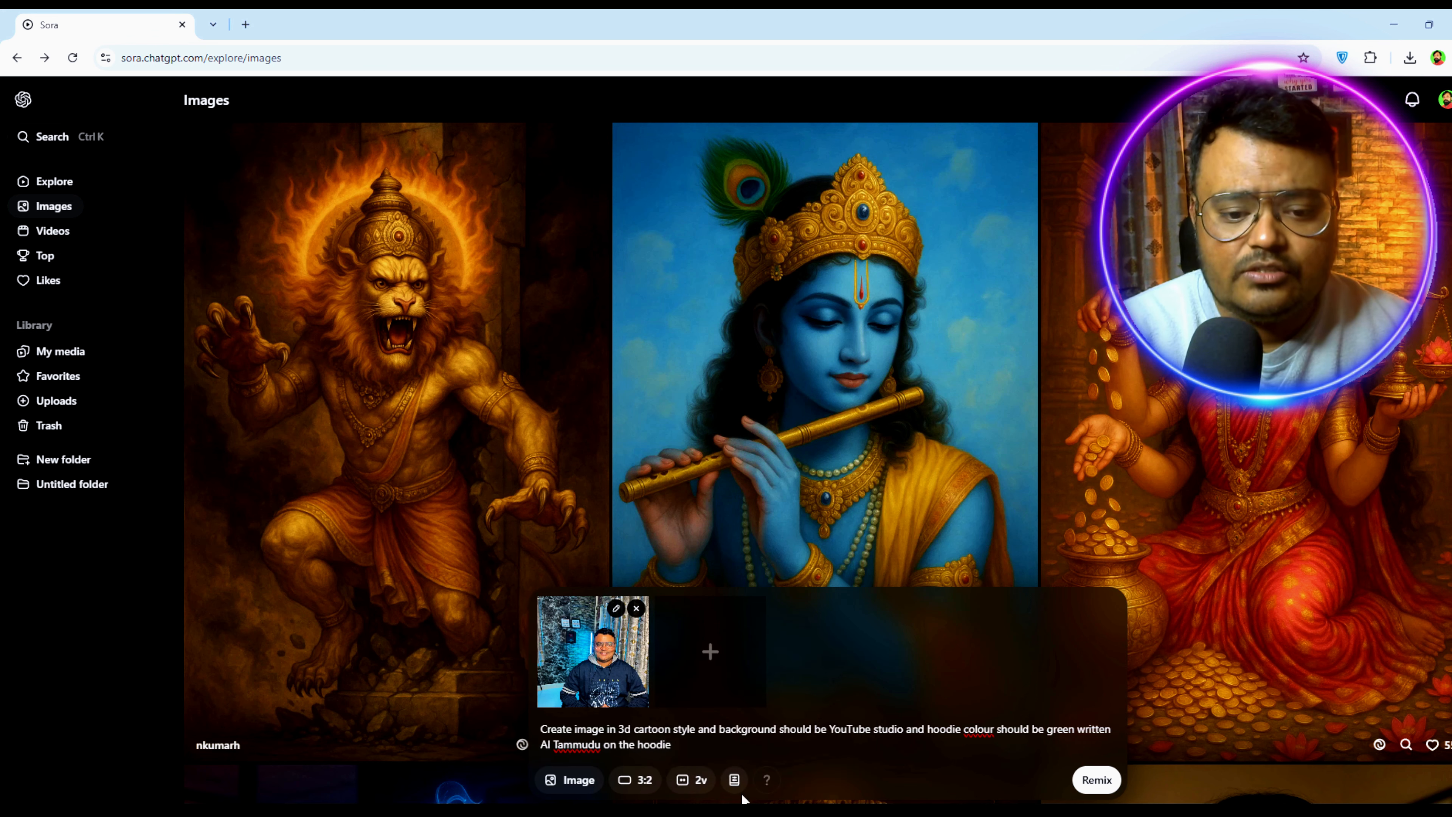
pyautogui.click(1093, 781)
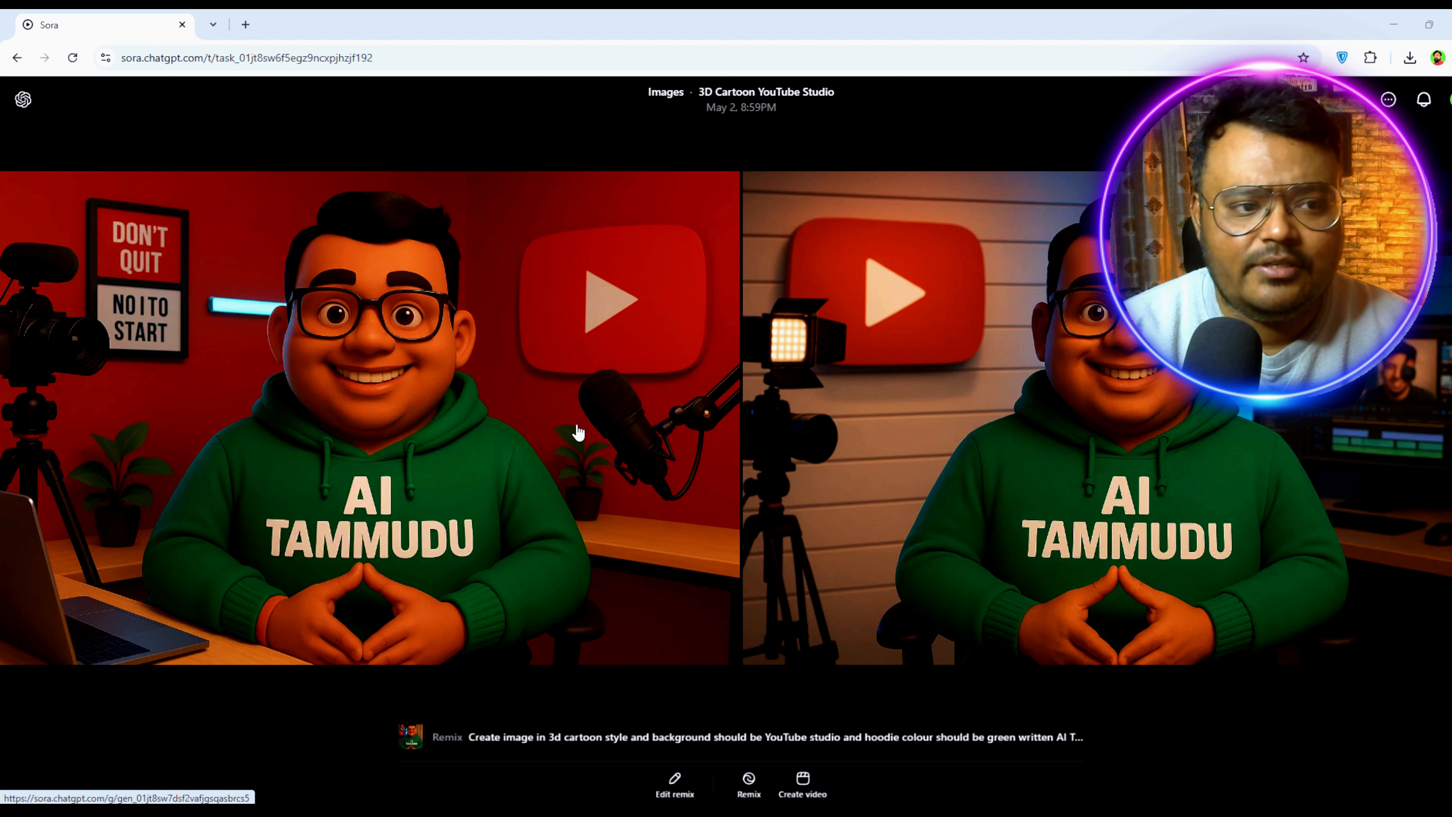
# Step: Open the generated cartoon with the "Don't Quit" wall sign and download it
pyautogui.click(481, 350)
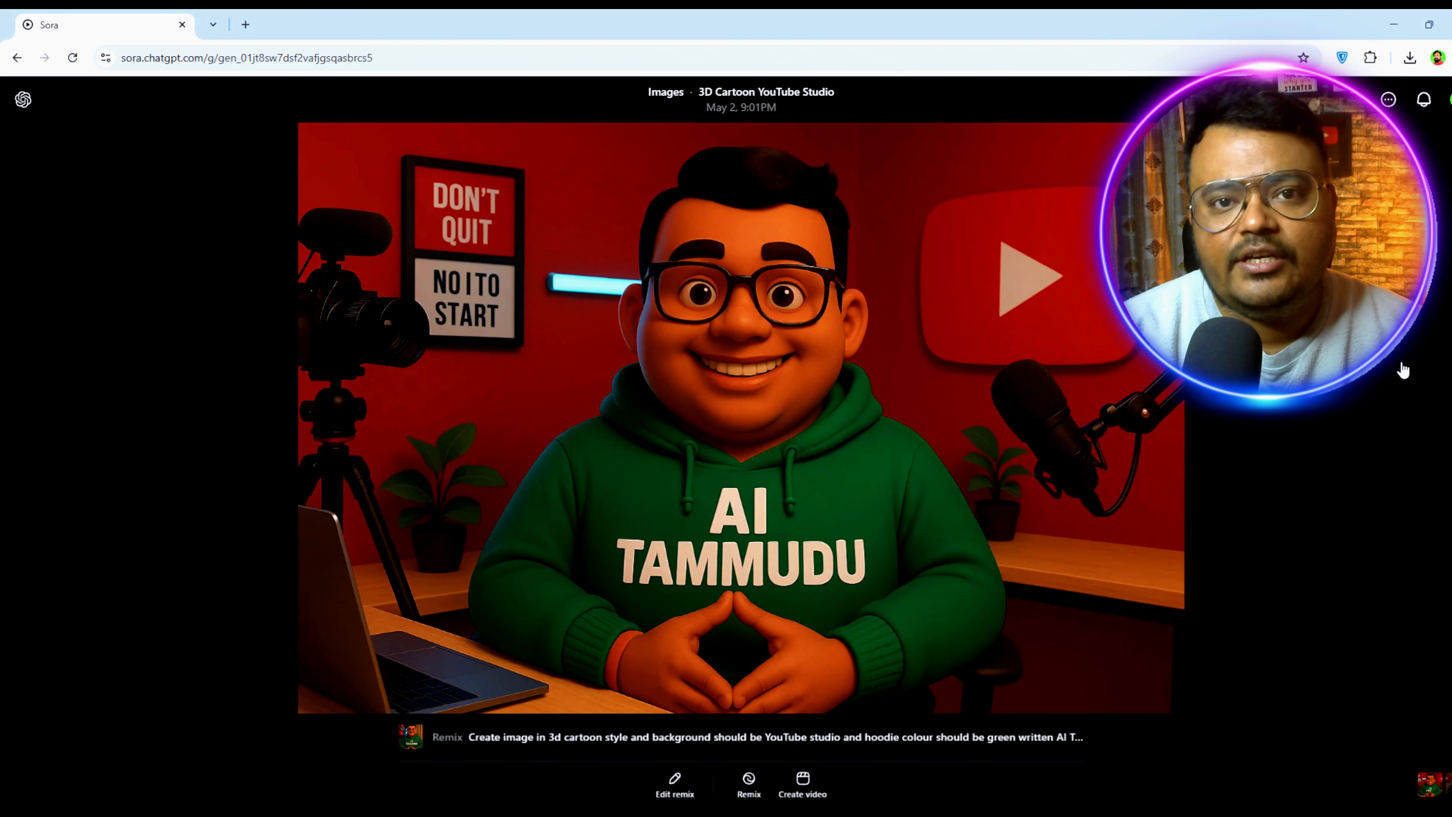
pyautogui.click(1403, 370)
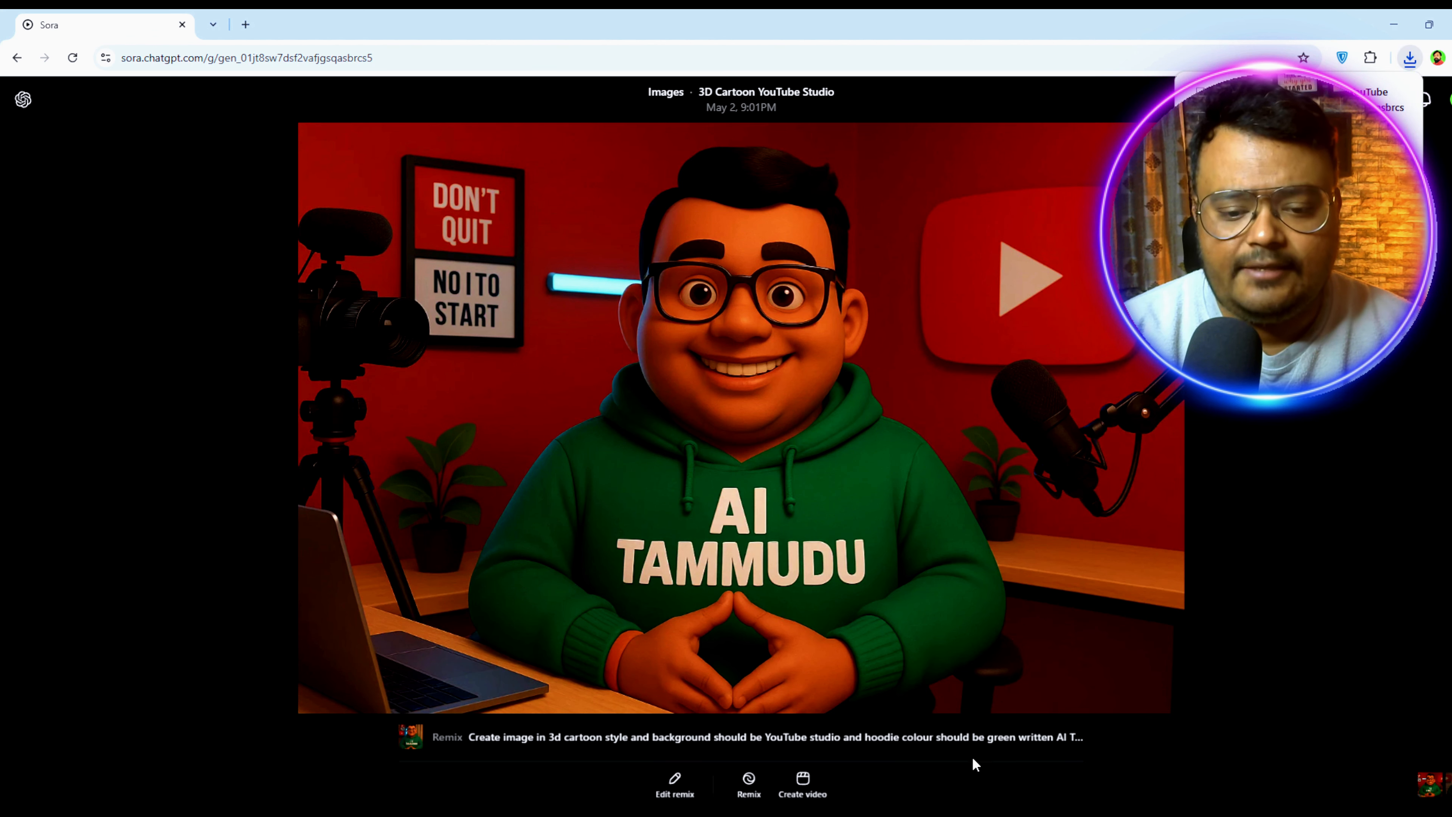
# Step: Switch to Canva, create a YouTube Thumbnail design and paste the cartoon image into the page's upper-left corner
pyautogui.hotkey('alt', 'Tab')
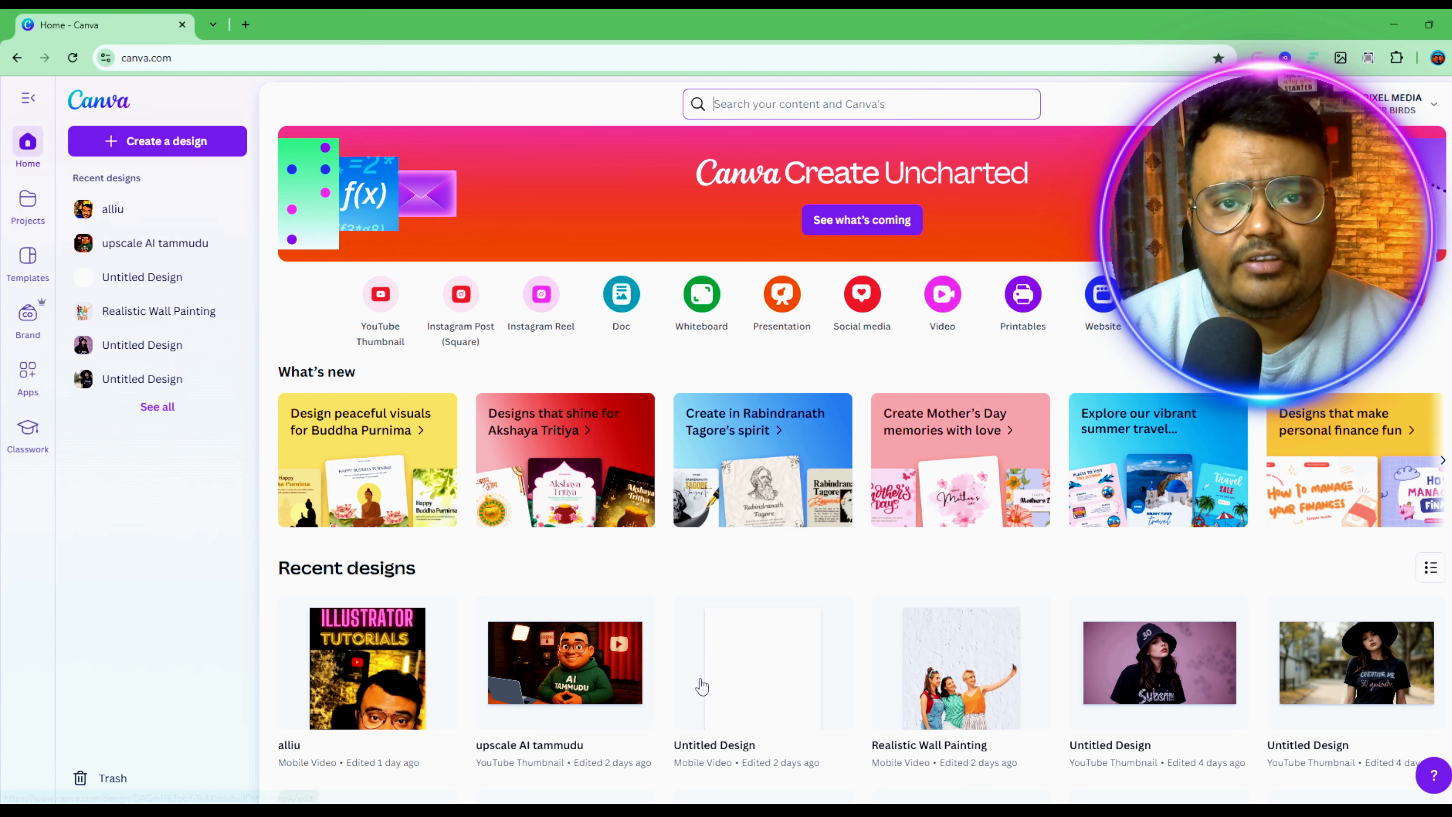
pyautogui.click(382, 309)
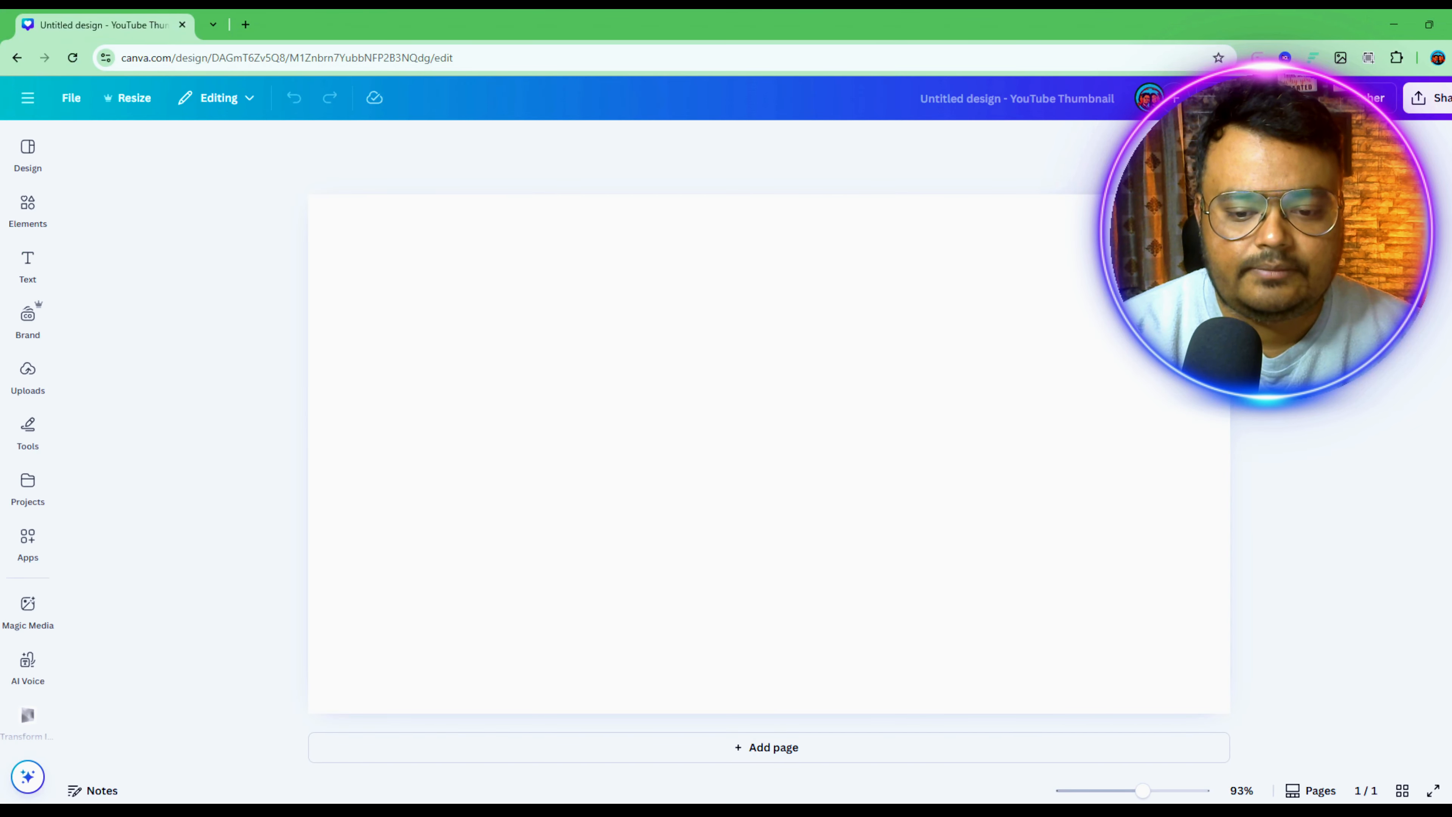
pyautogui.hotkey('ctrl', 'v')
pyautogui.moveTo(825, 448); pyautogui.dragTo(586, 328)
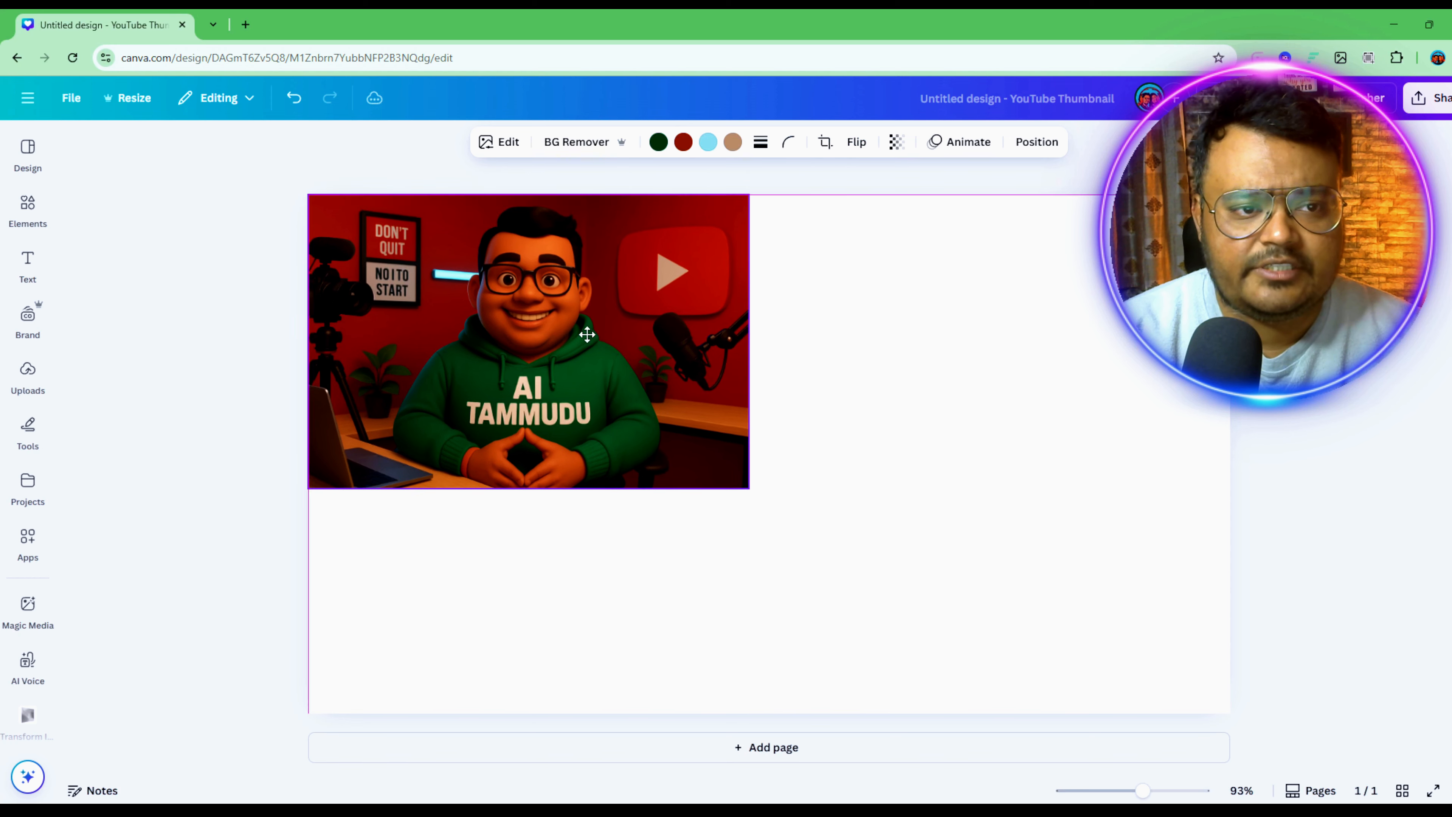
# Step: Enlarge the cartoon image to the full page height and centre it horizontally on the page
pyautogui.click(750, 497)
pyautogui.click(743, 484)
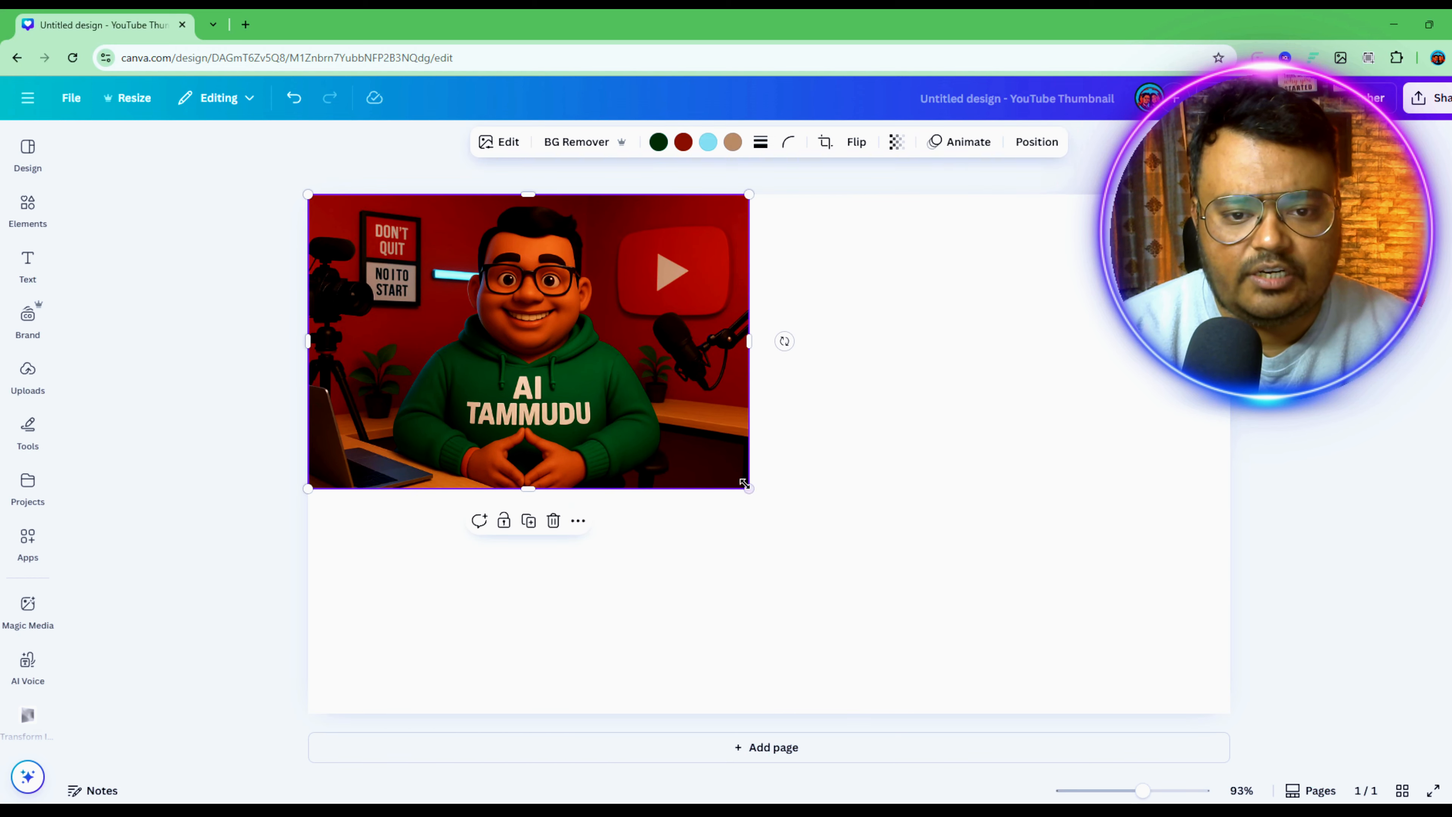
pyautogui.moveTo(749, 488); pyautogui.dragTo(1079, 742)
pyautogui.moveTo(871, 519); pyautogui.dragTo(935, 520)
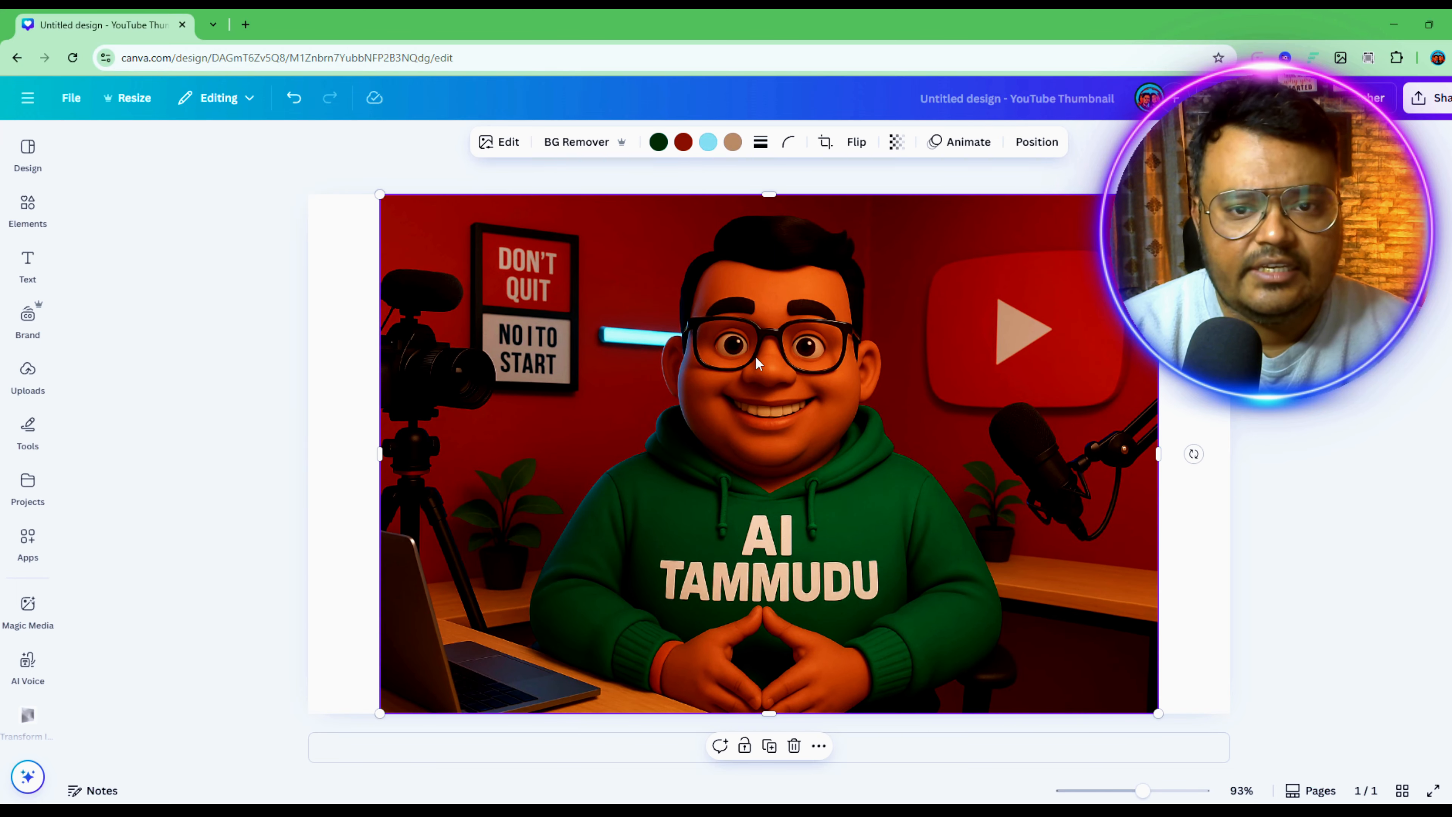
pyautogui.moveTo(757, 363); pyautogui.dragTo(772, 366)
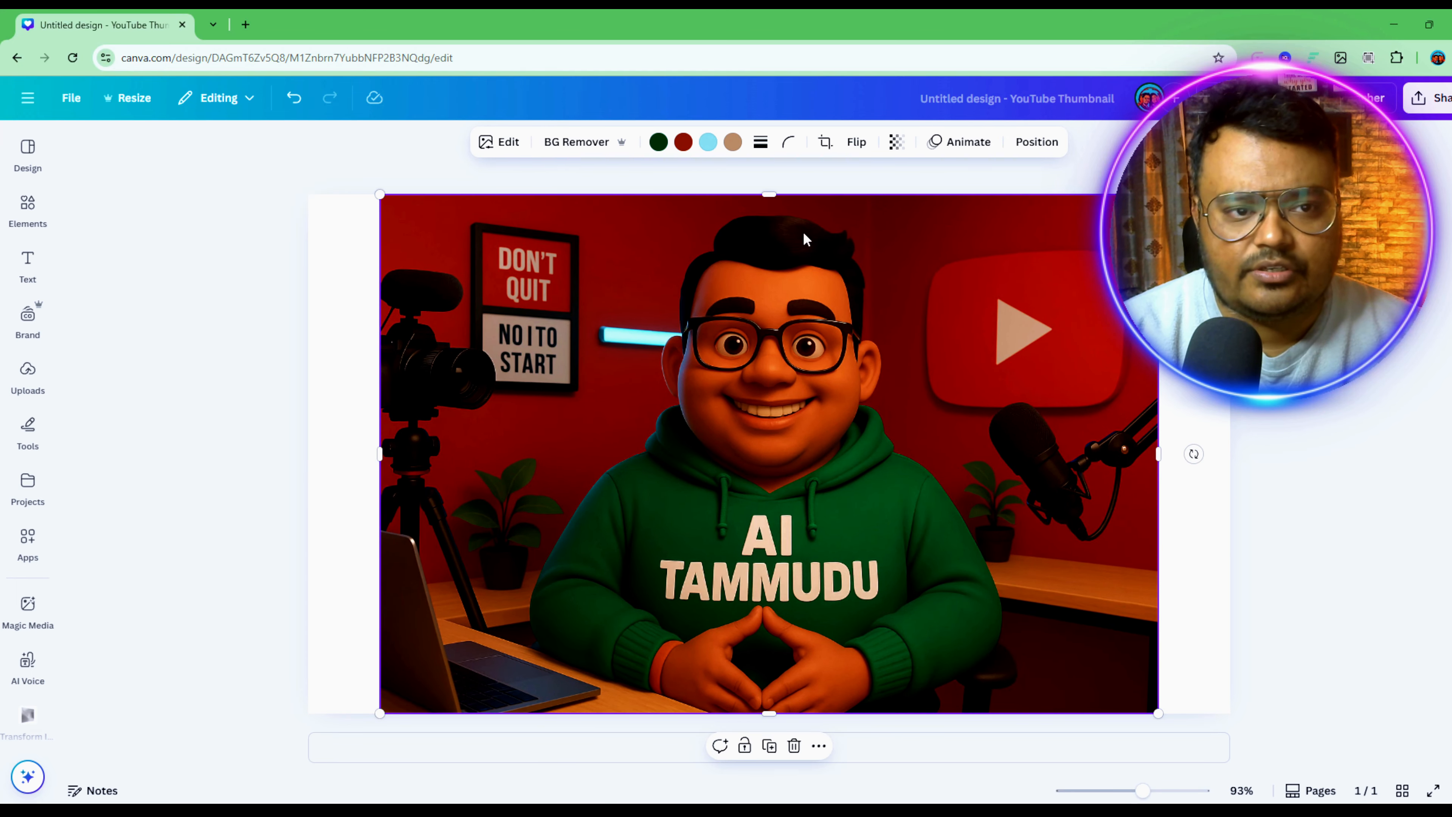
# Step: Expand the cartoon image to the Whole Page size with Magic Expand
pyautogui.click(500, 148)
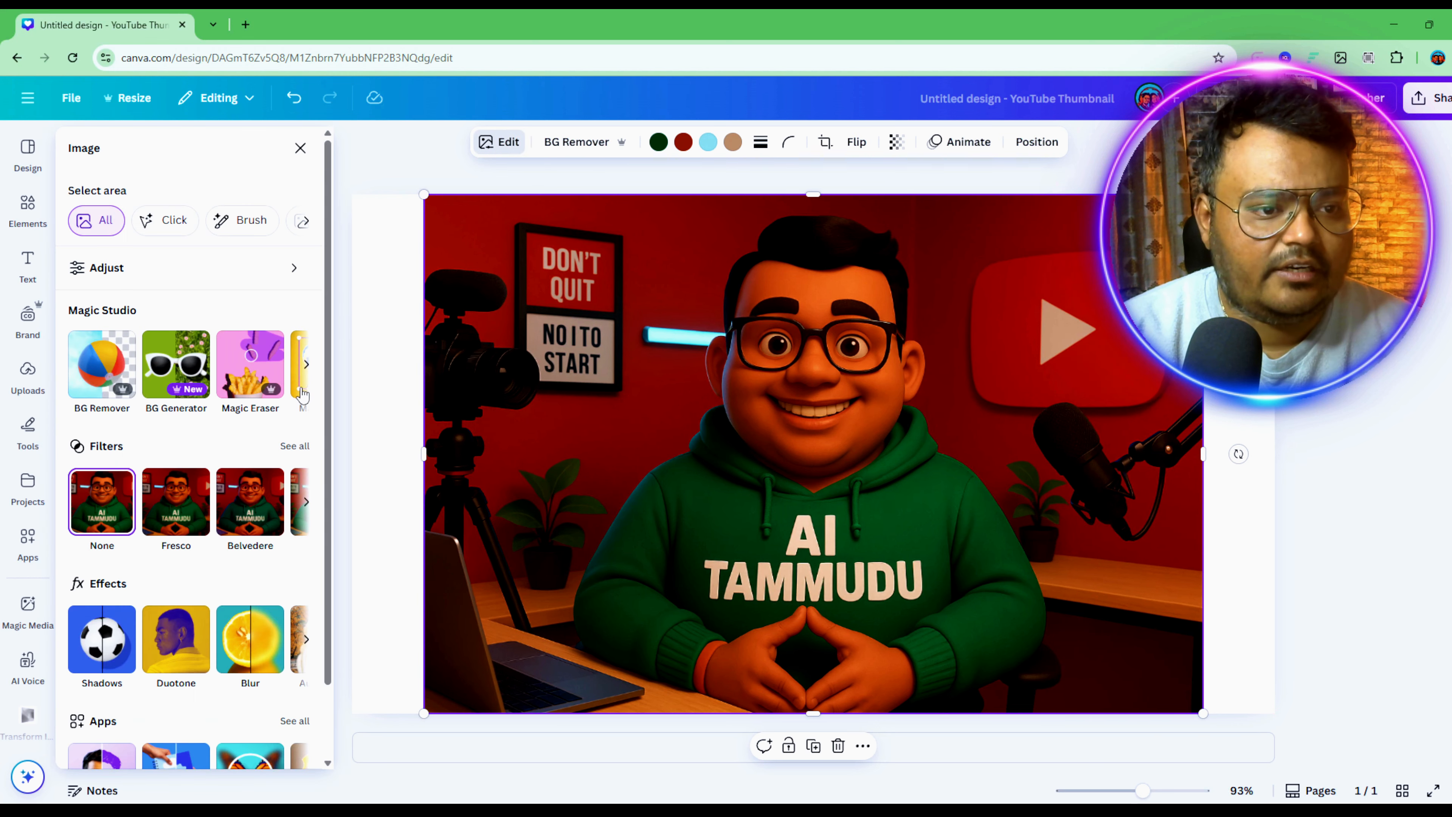
pyautogui.click(307, 366)
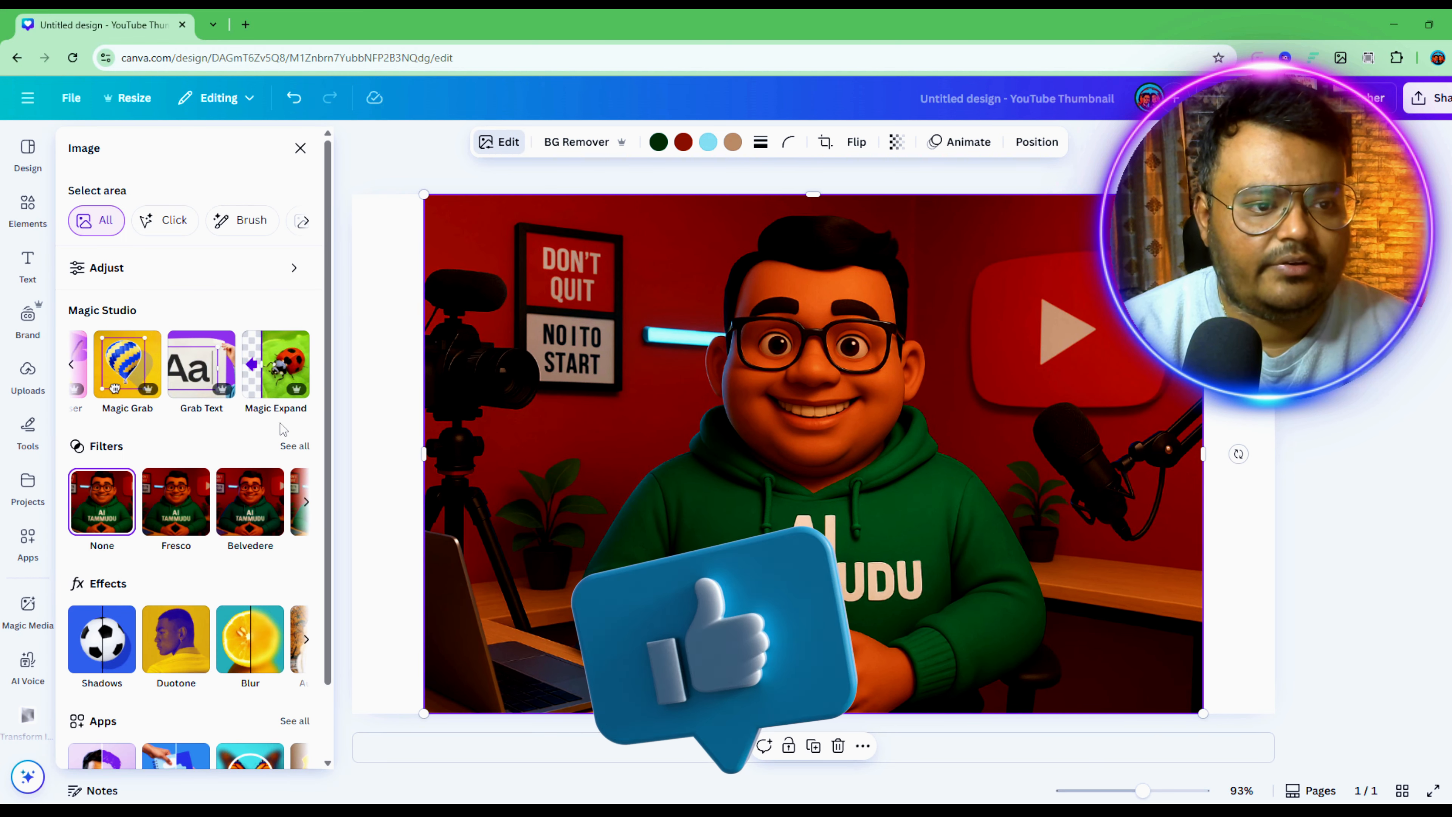
pyautogui.click(276, 380)
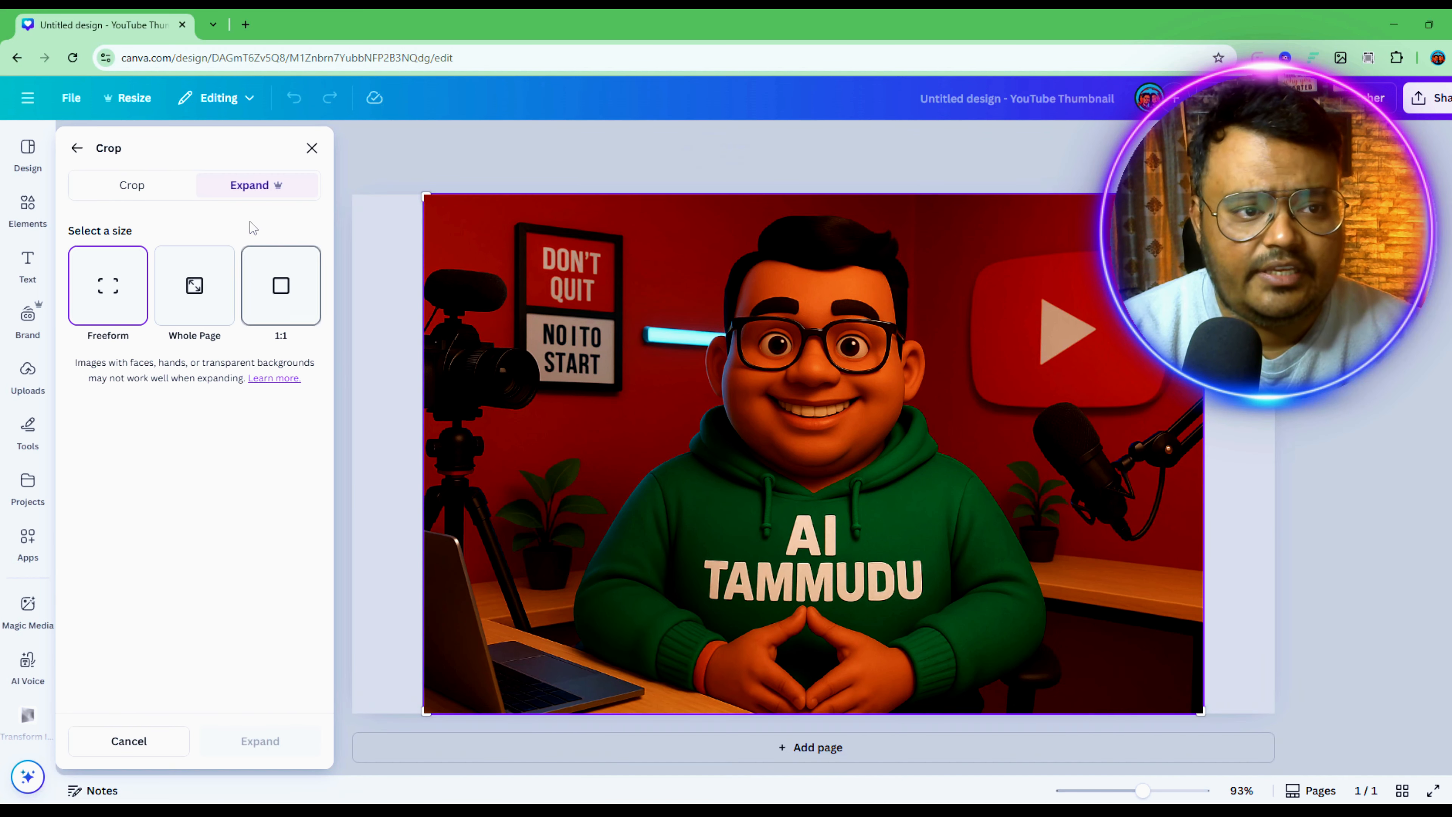
pyautogui.click(195, 289)
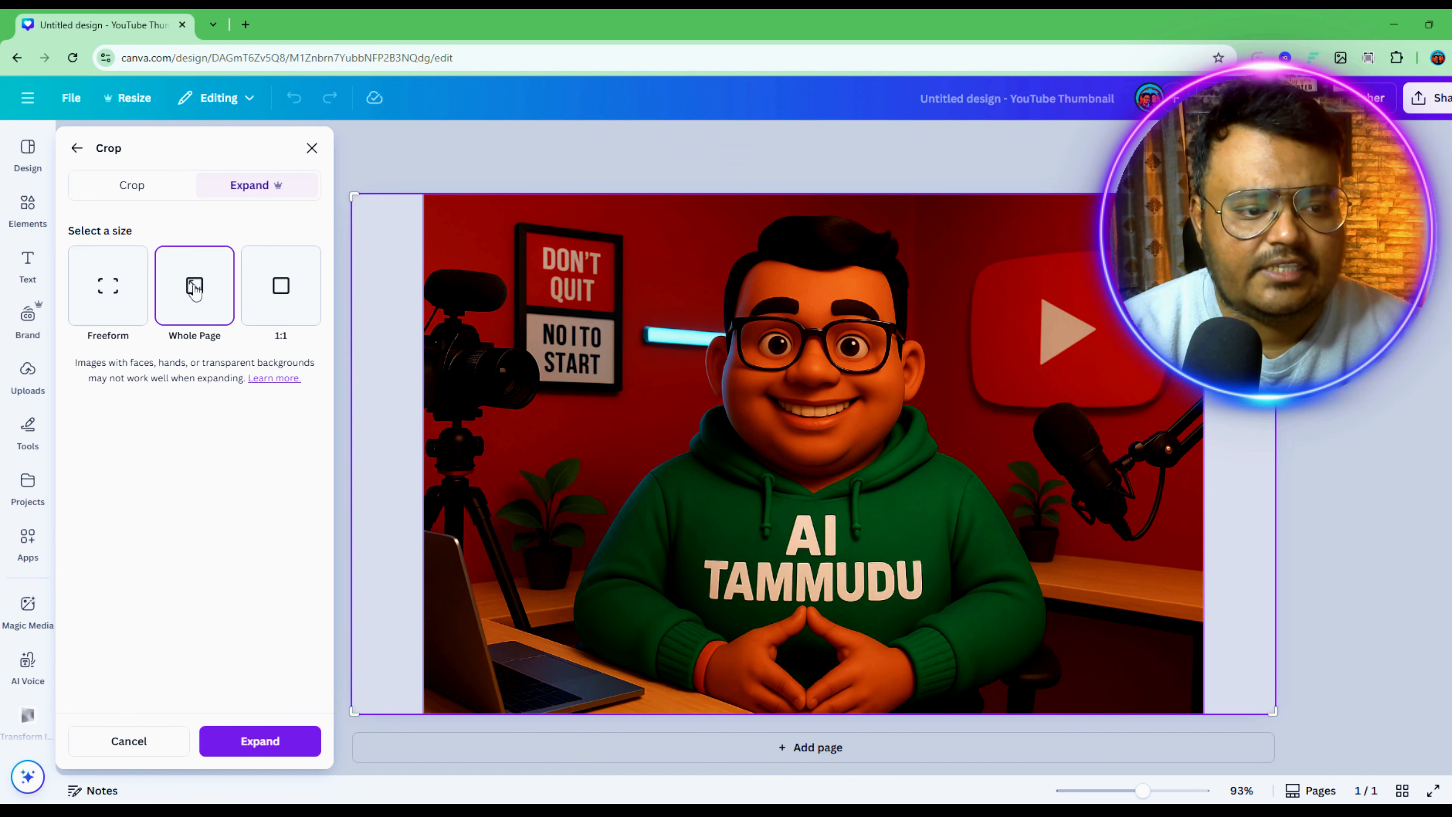
pyautogui.click(258, 741)
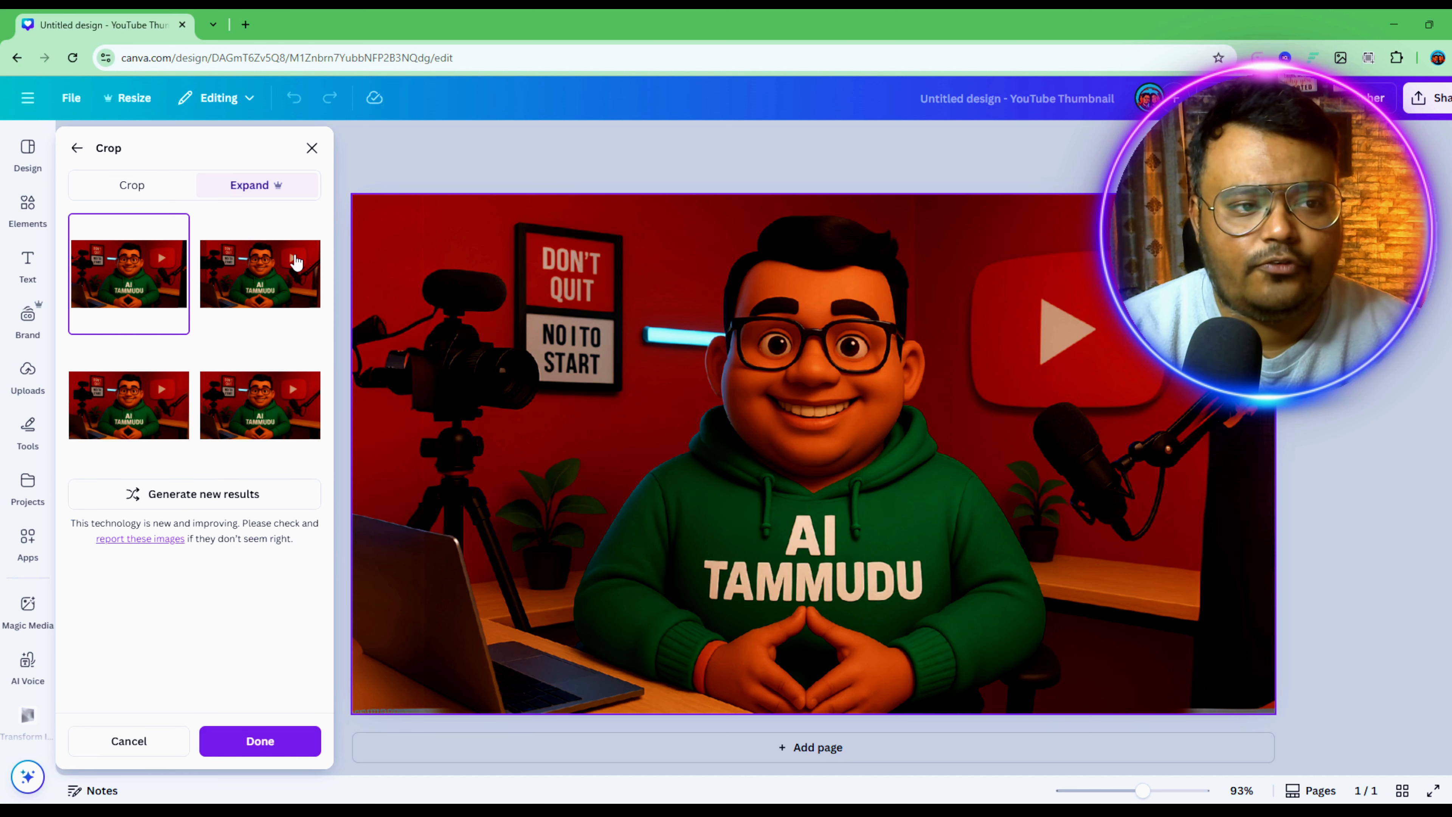
# Step: Compare the expanded variants, apply the fourth one and close the image editing options
pyautogui.click(270, 296)
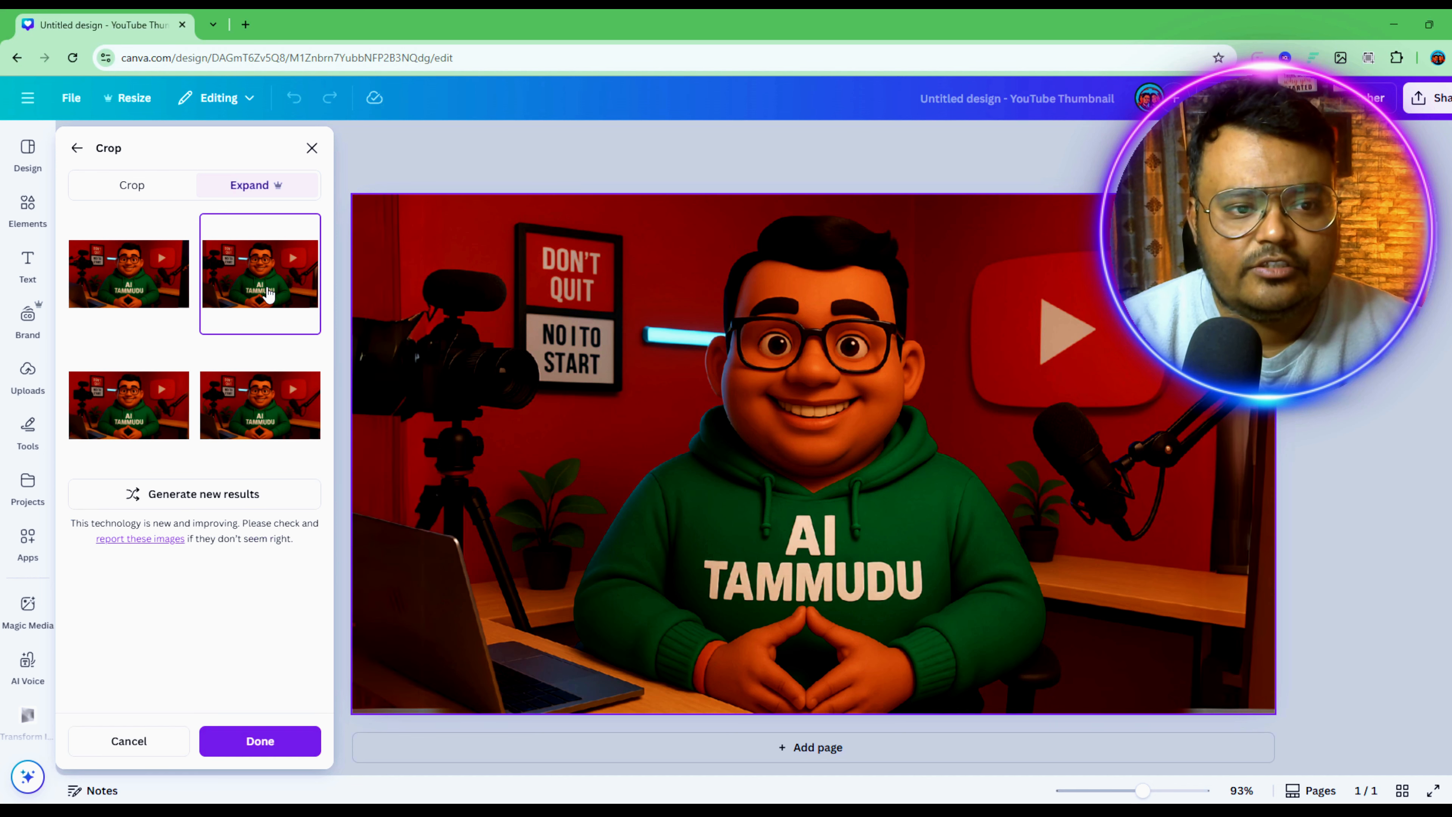
pyautogui.click(263, 395)
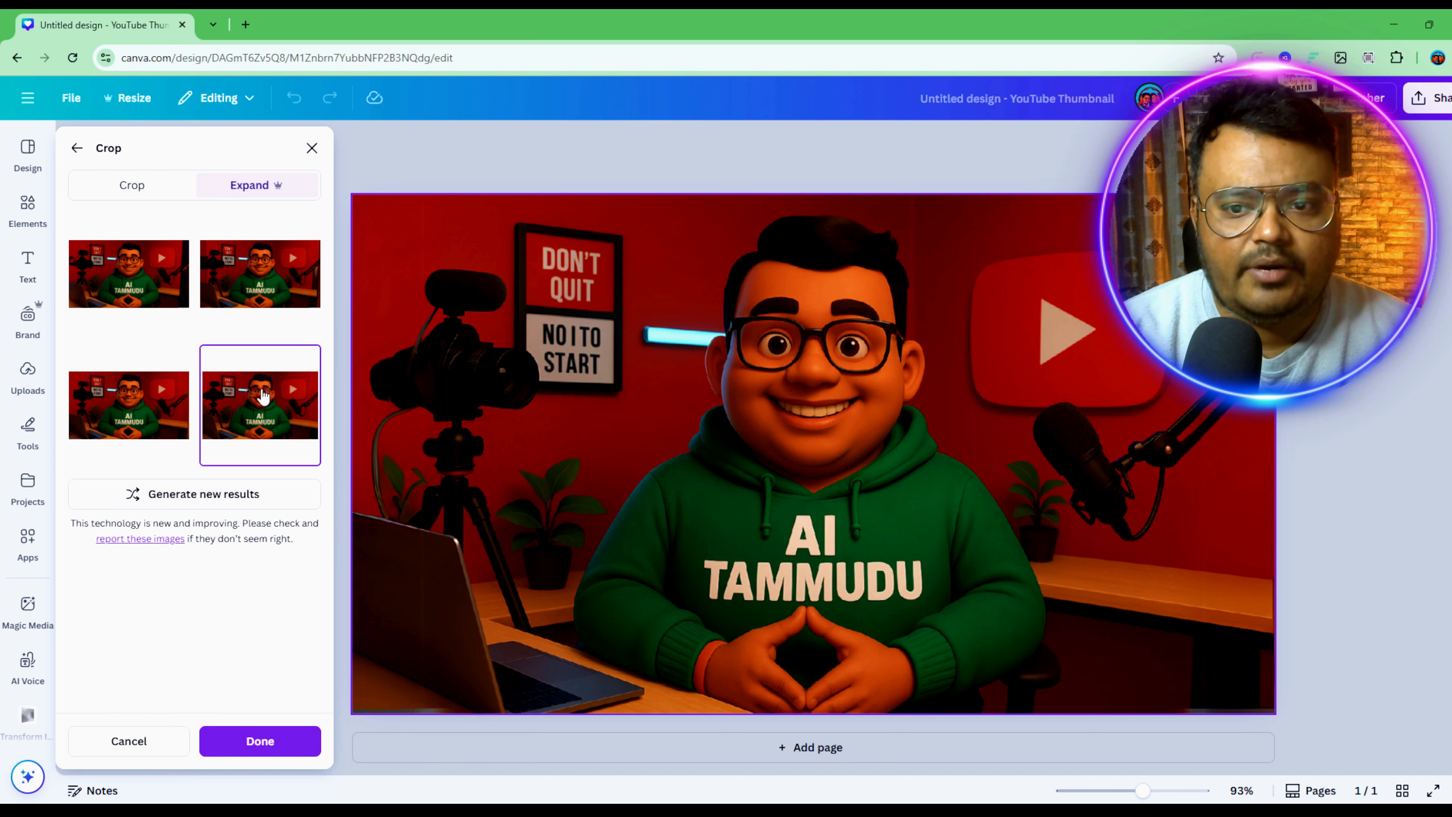
pyautogui.click(131, 406)
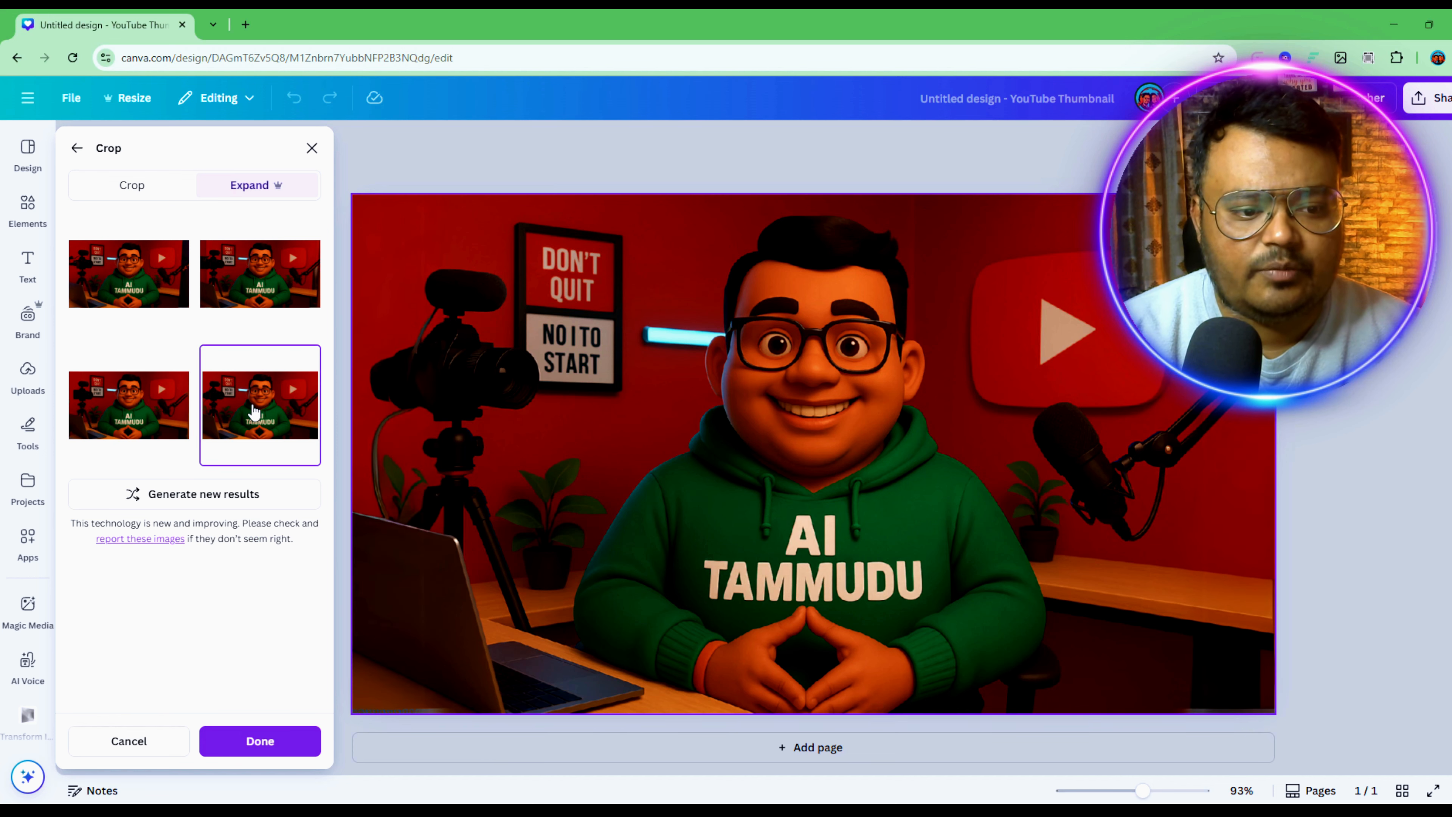
pyautogui.click(259, 742)
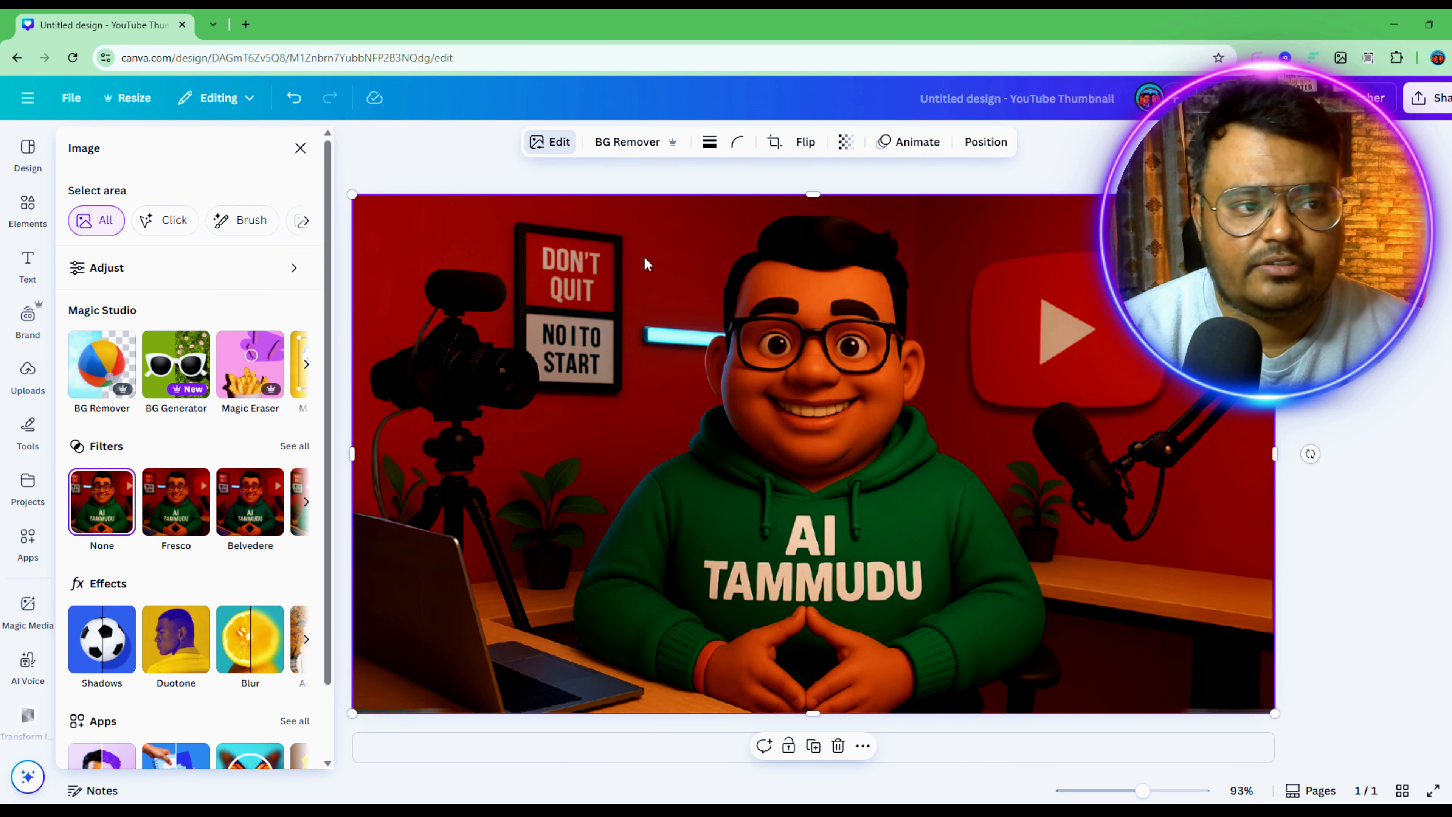
pyautogui.click(300, 147)
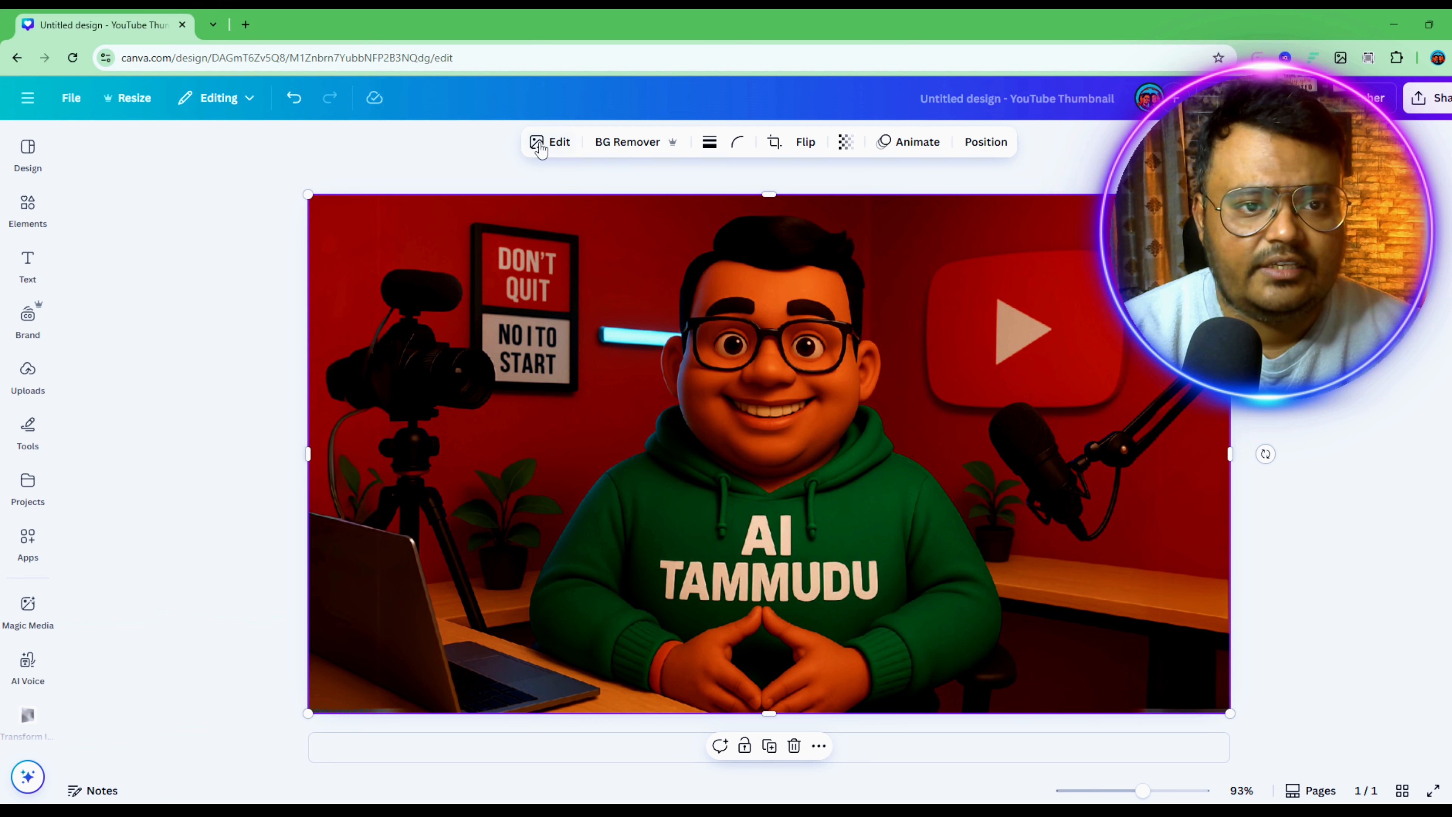
# Step: Search the Canva apps for Image Upscaler and open that app
pyautogui.click(28, 664)
pyautogui.click(28, 543)
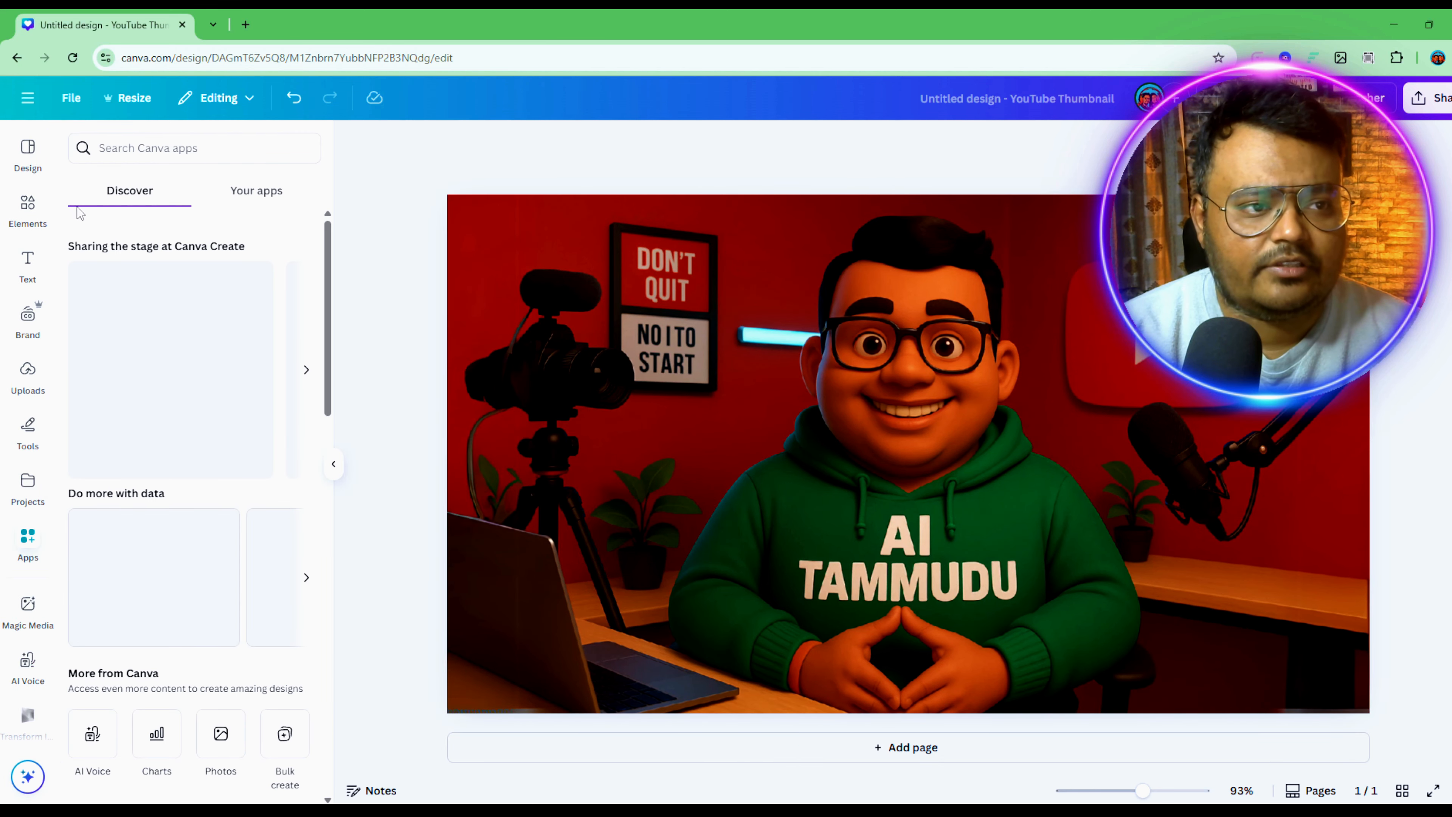
pyautogui.click(139, 149)
pyautogui.write('image')
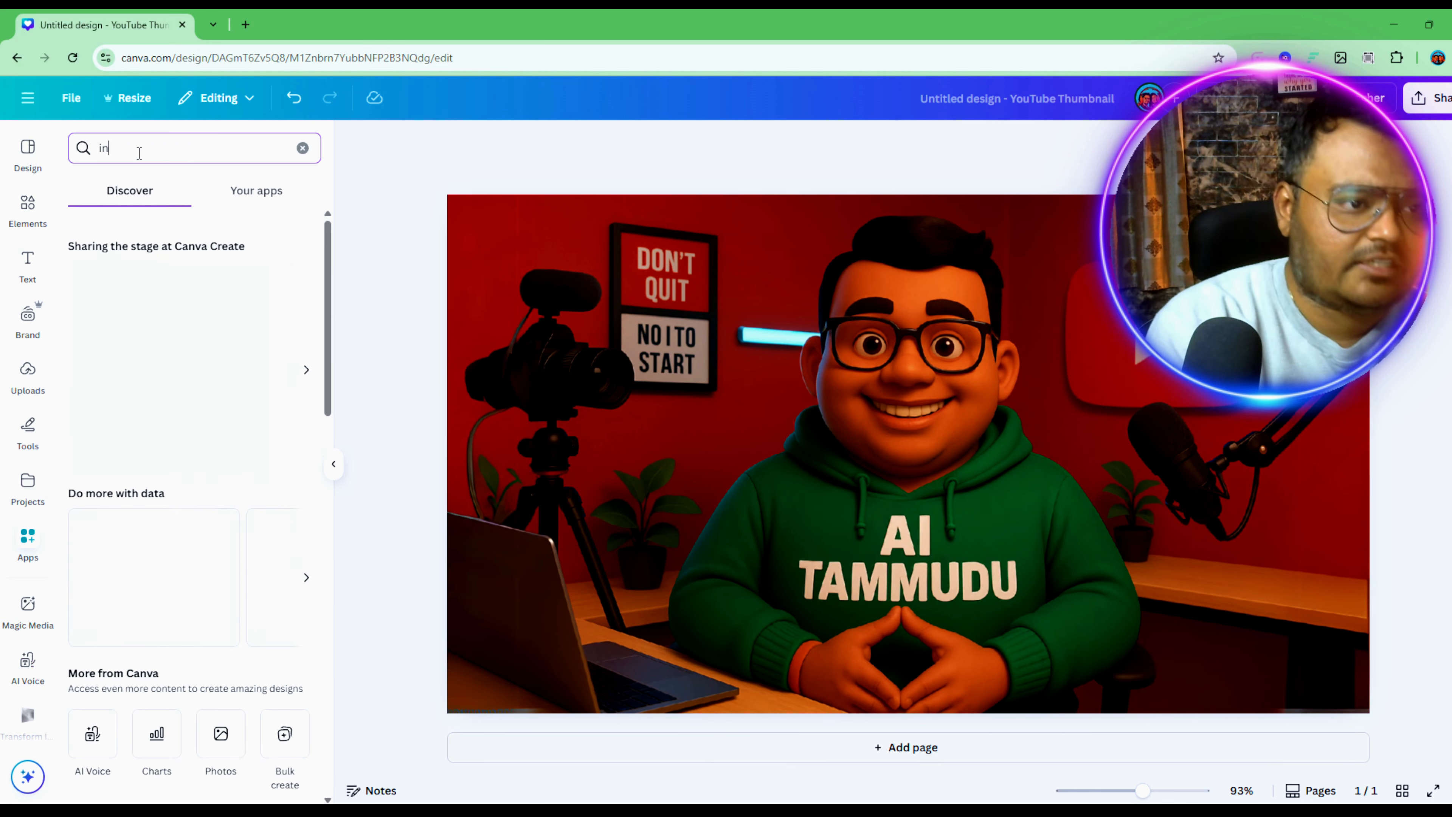
pyautogui.write('up')
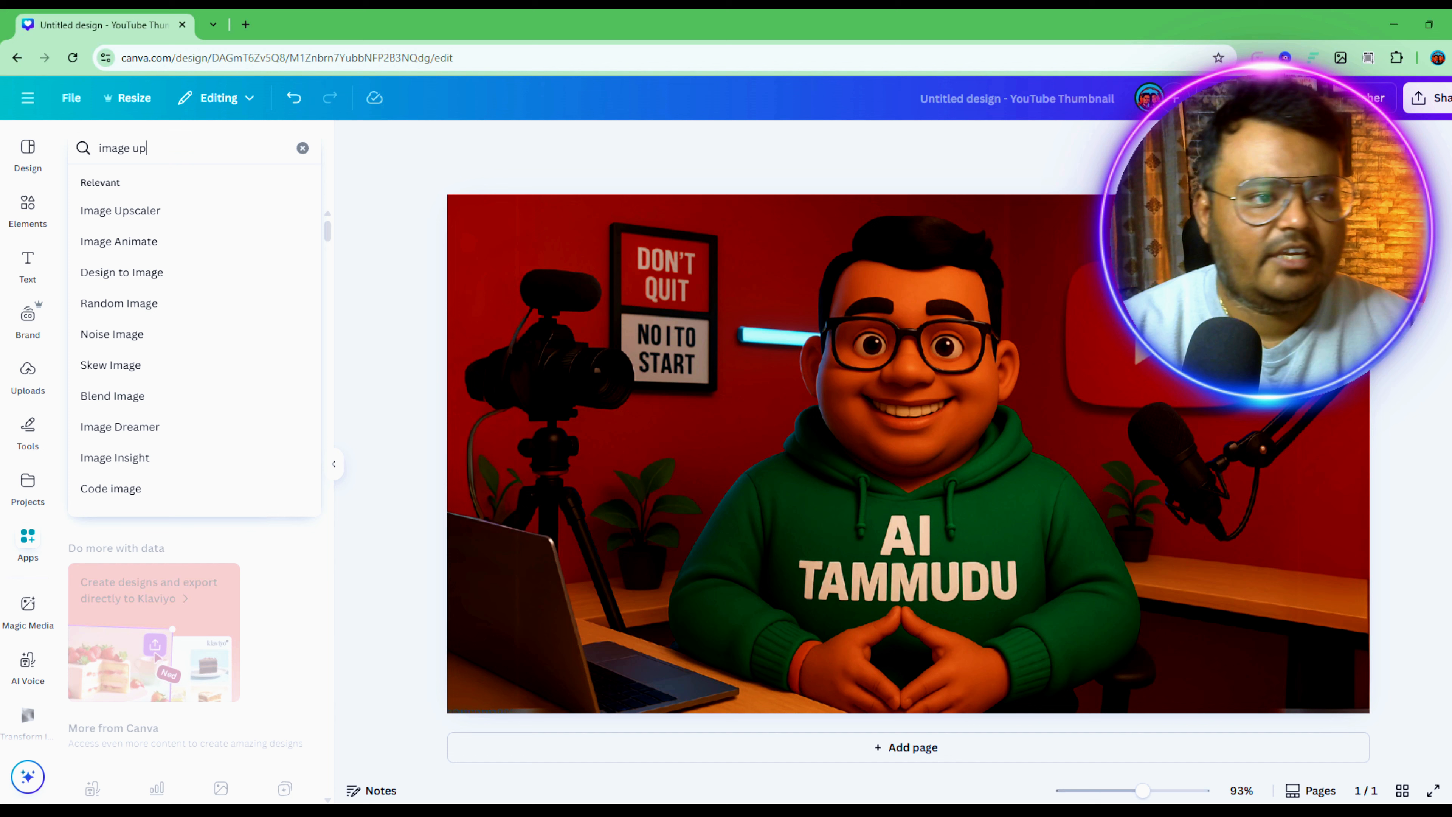
pyautogui.click(138, 211)
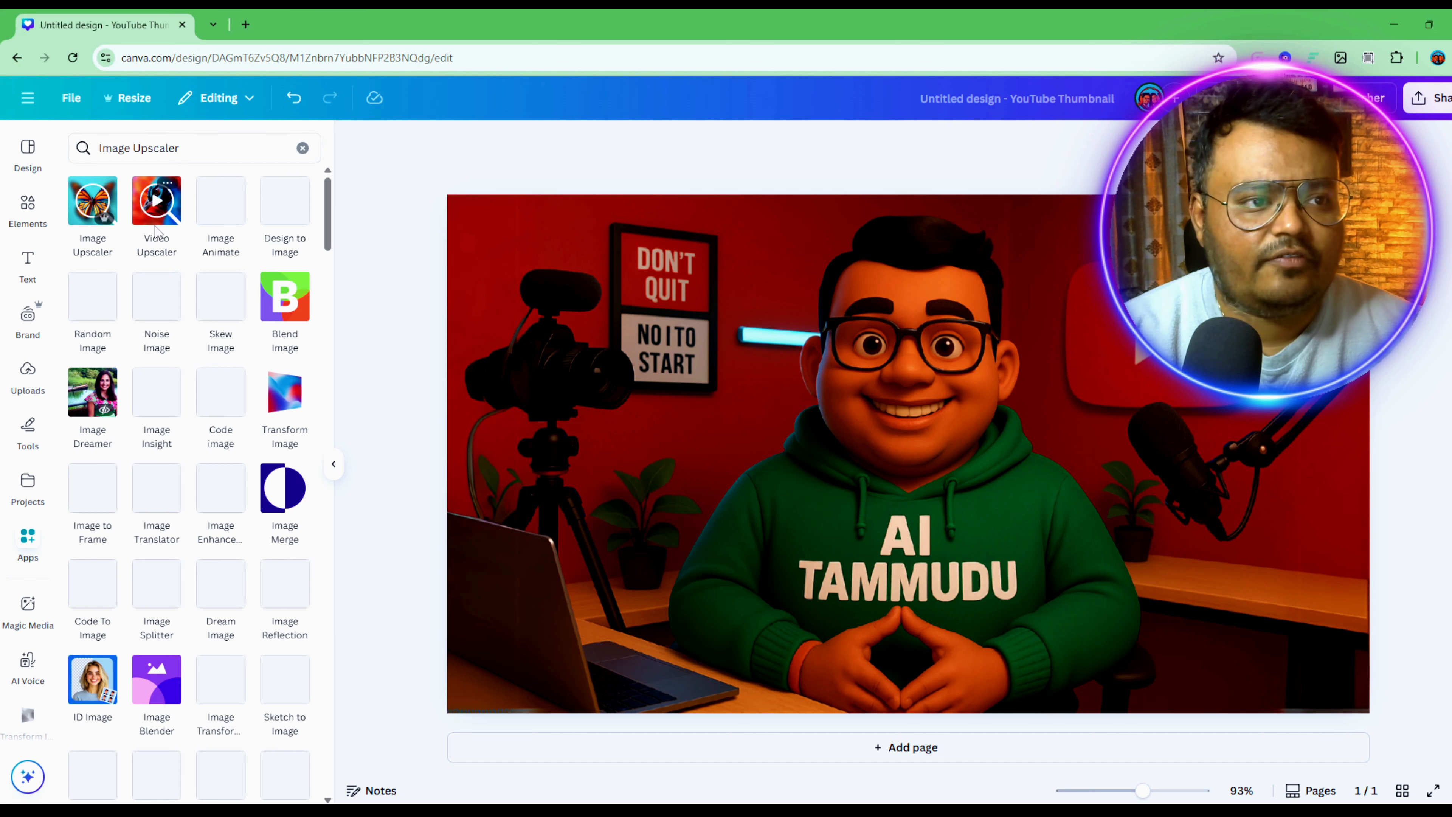
pyautogui.click(88, 207)
# Step: Upscale the cartoon image at 4x, compare it with the original and replace the image in the design
pyautogui.click(614, 394)
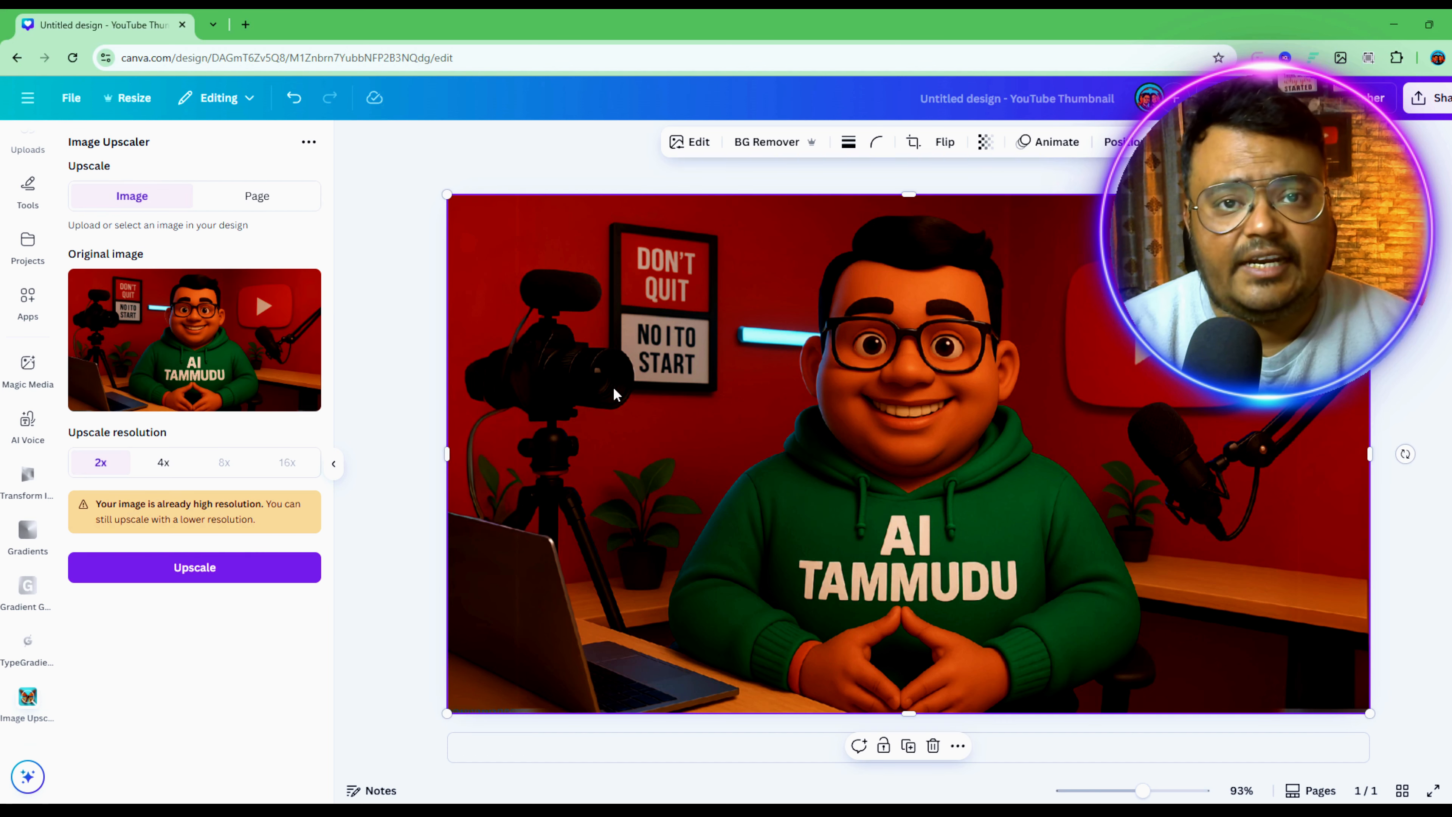
pyautogui.click(163, 462)
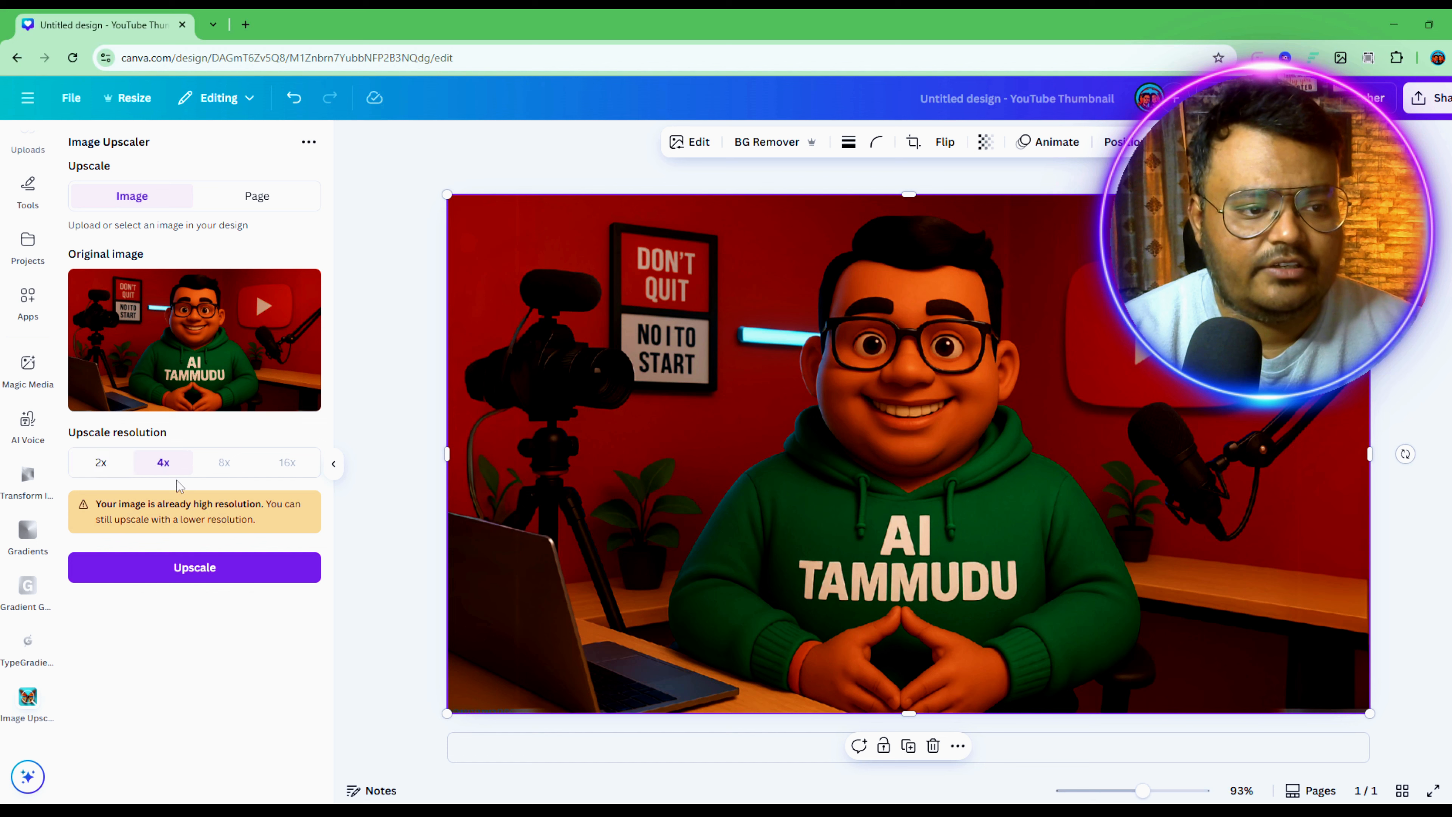
pyautogui.click(213, 575)
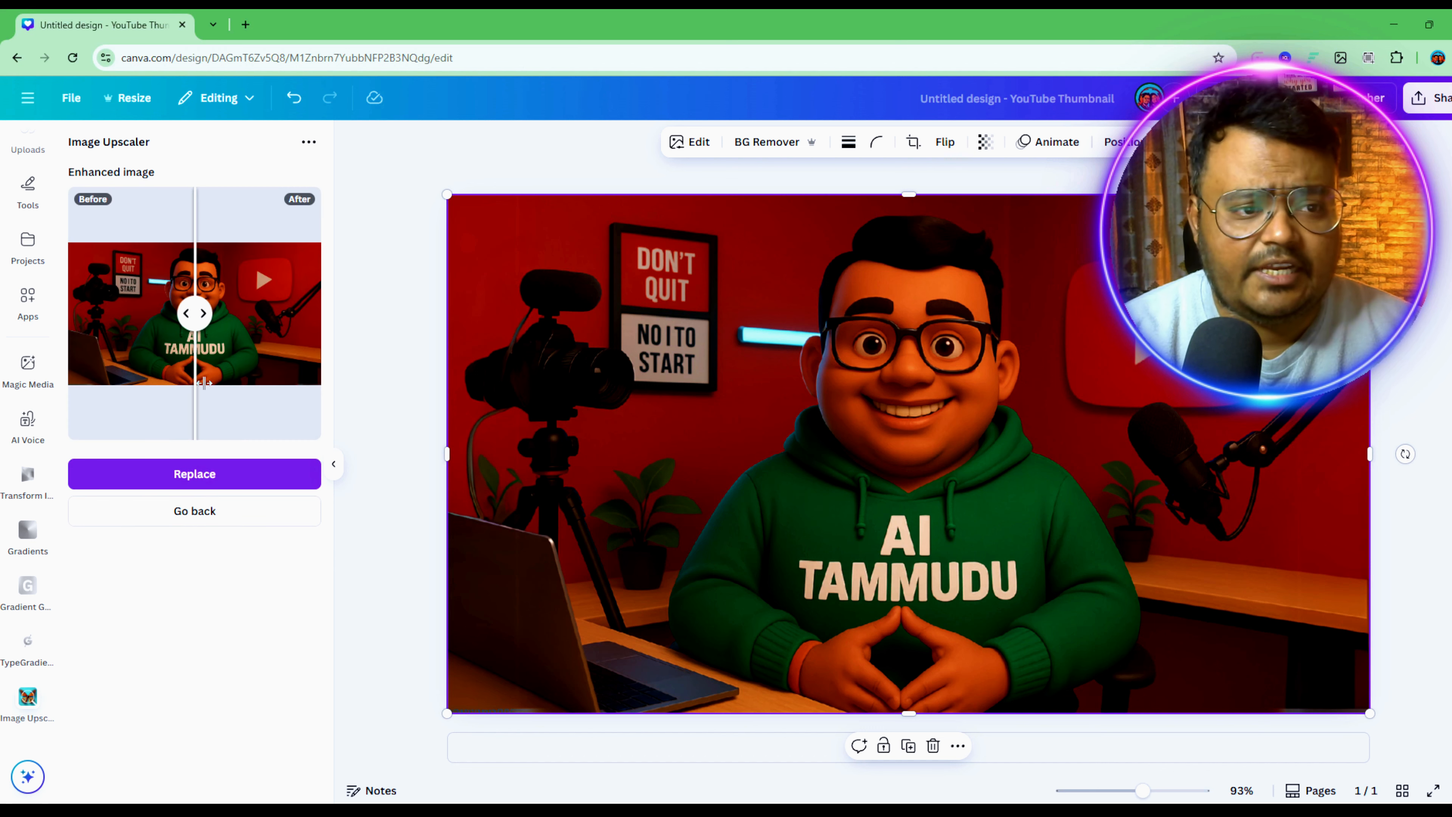
pyautogui.moveTo(197, 312); pyautogui.dragTo(77, 313)
pyautogui.click(201, 473)
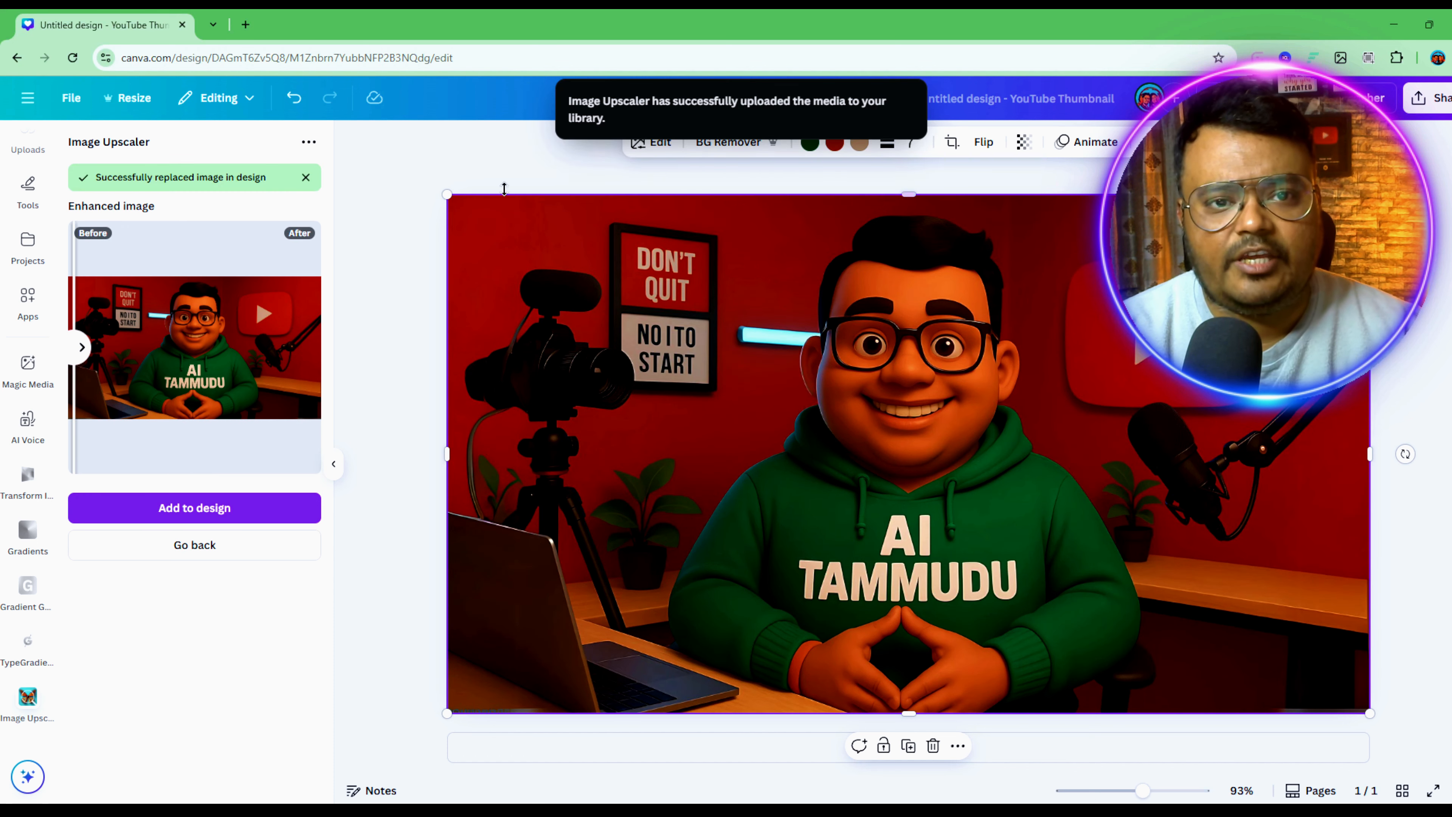
# Step: Adjust the image's light by setting brightness to 18, contrast to -17 and highlights to 23, and raise the shadows slightly
pyautogui.click(552, 162)
pyautogui.click(848, 360)
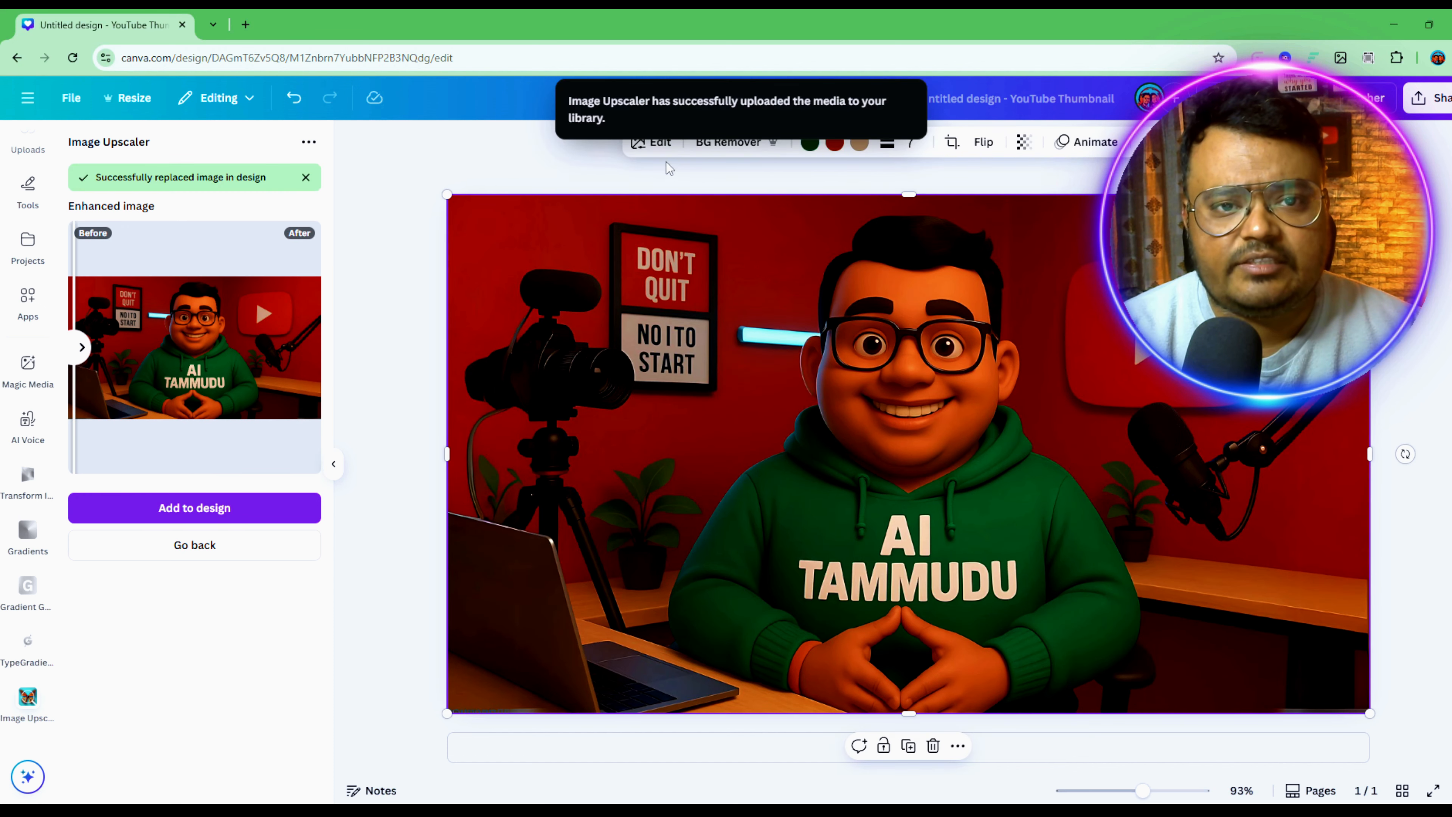
pyautogui.click(651, 142)
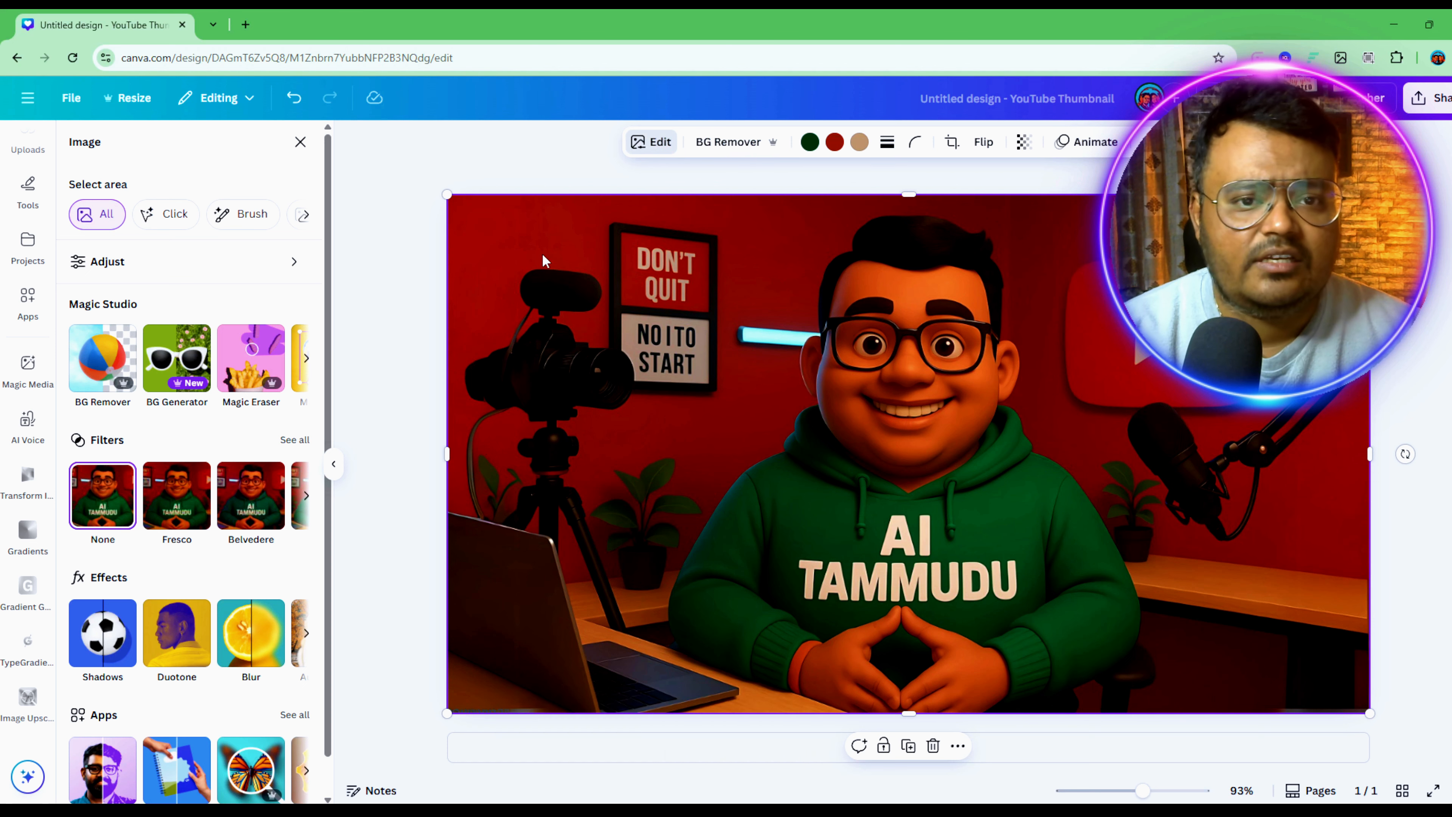
pyautogui.click(152, 272)
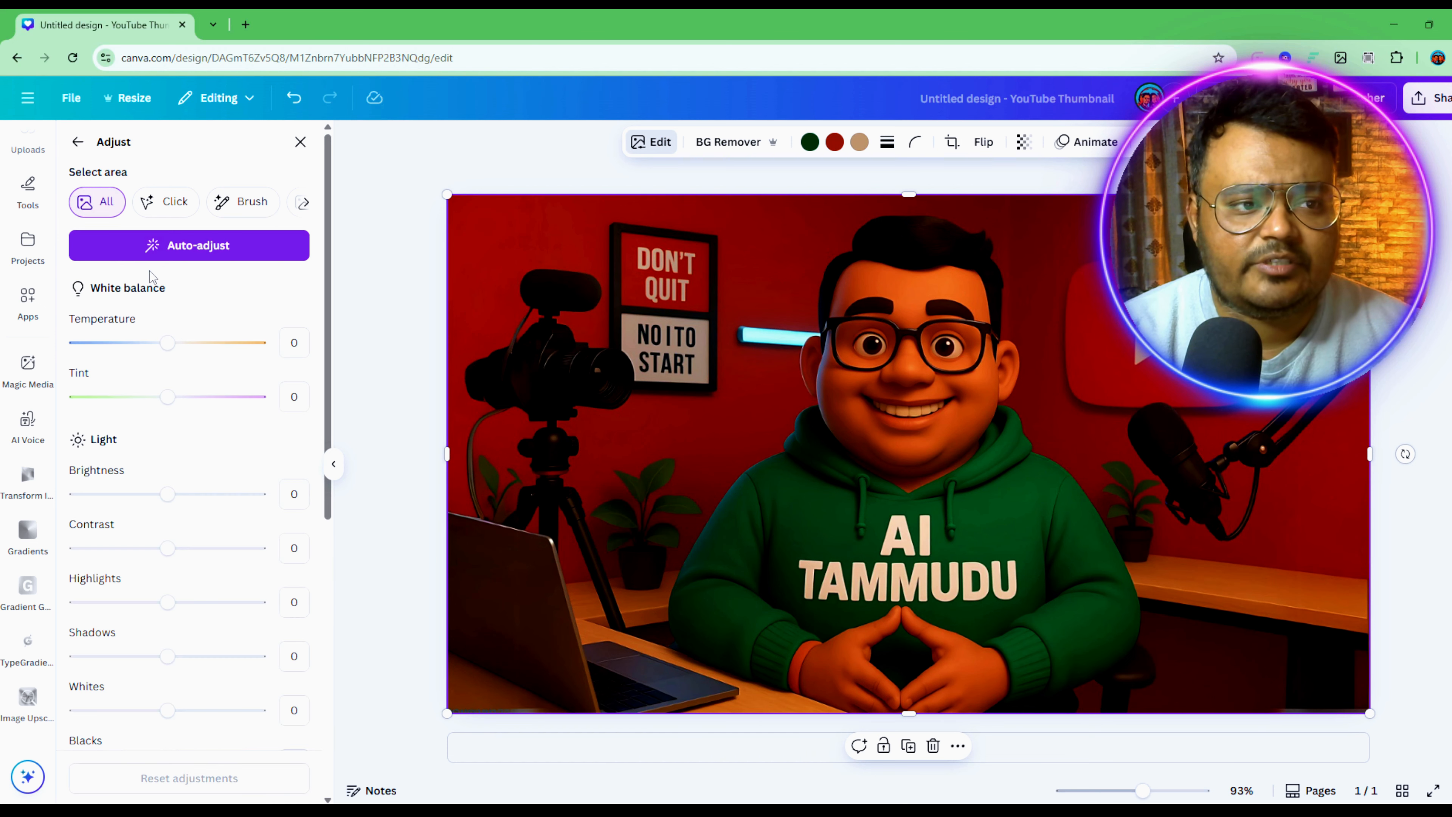
pyautogui.moveTo(169, 494); pyautogui.dragTo(184, 495)
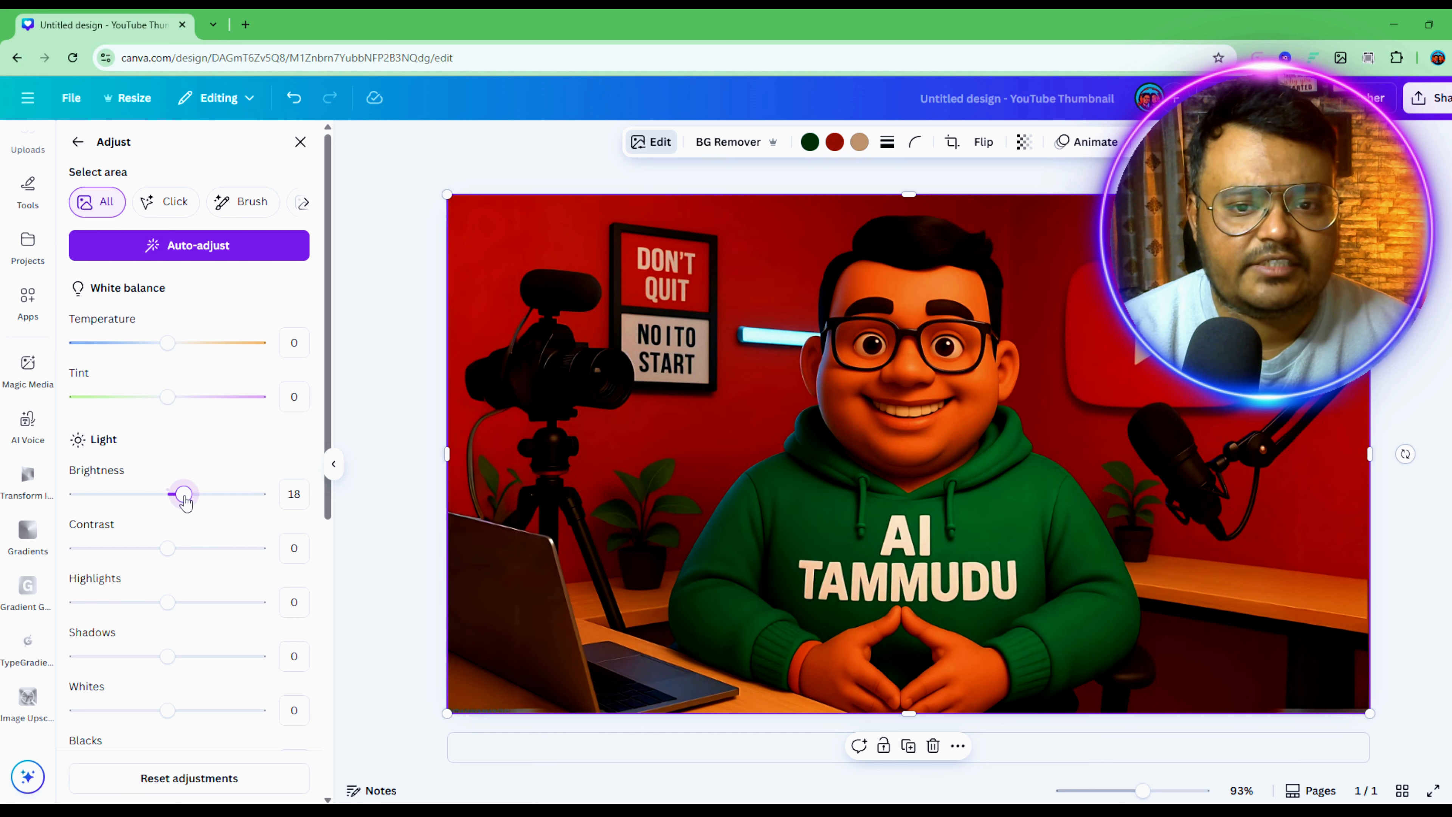
pyautogui.moveTo(168, 546); pyautogui.dragTo(153, 541)
pyautogui.moveTo(169, 602); pyautogui.dragTo(190, 603)
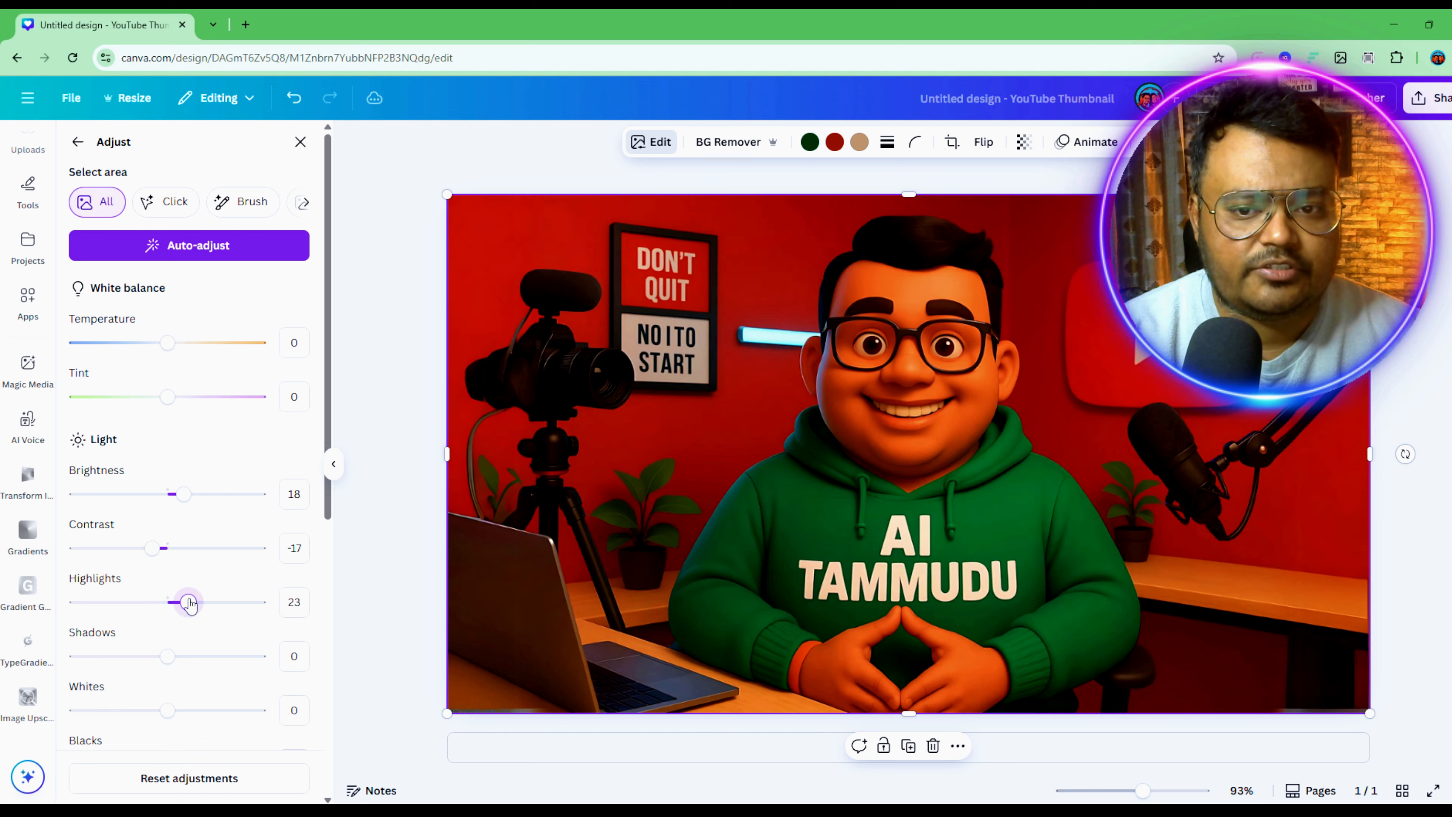
pyautogui.moveTo(167, 656)
pyautogui.mouseDown()
pyautogui.moveTo(153, 657)
pyautogui.moveTo(185, 658)
pyautogui.moveTo(171, 657)
pyautogui.mouseUp()
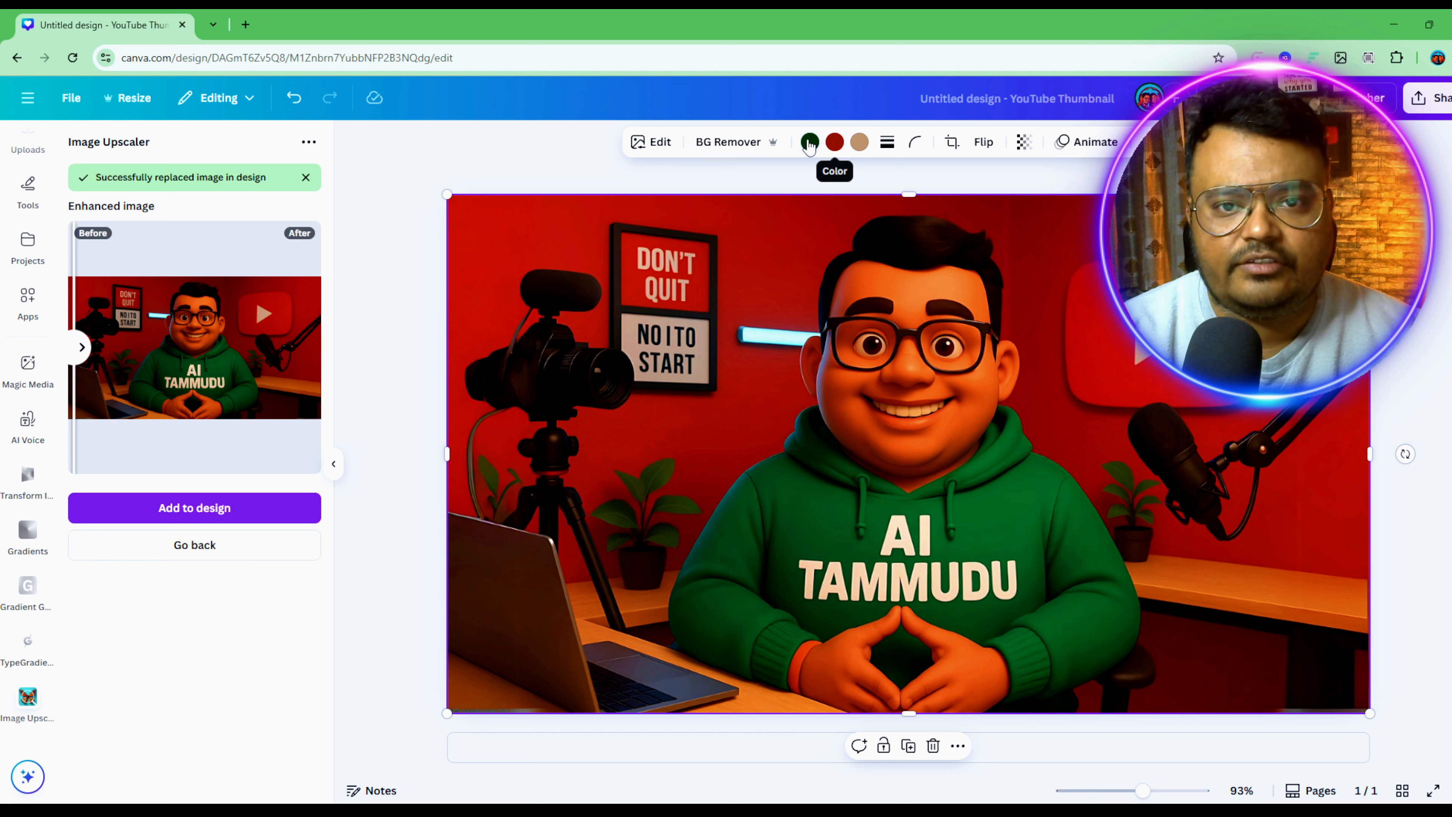
# Step: Try blue, pink and purple as replacements for the hoodie's green, and restore the original dark green
pyautogui.click(834, 142)
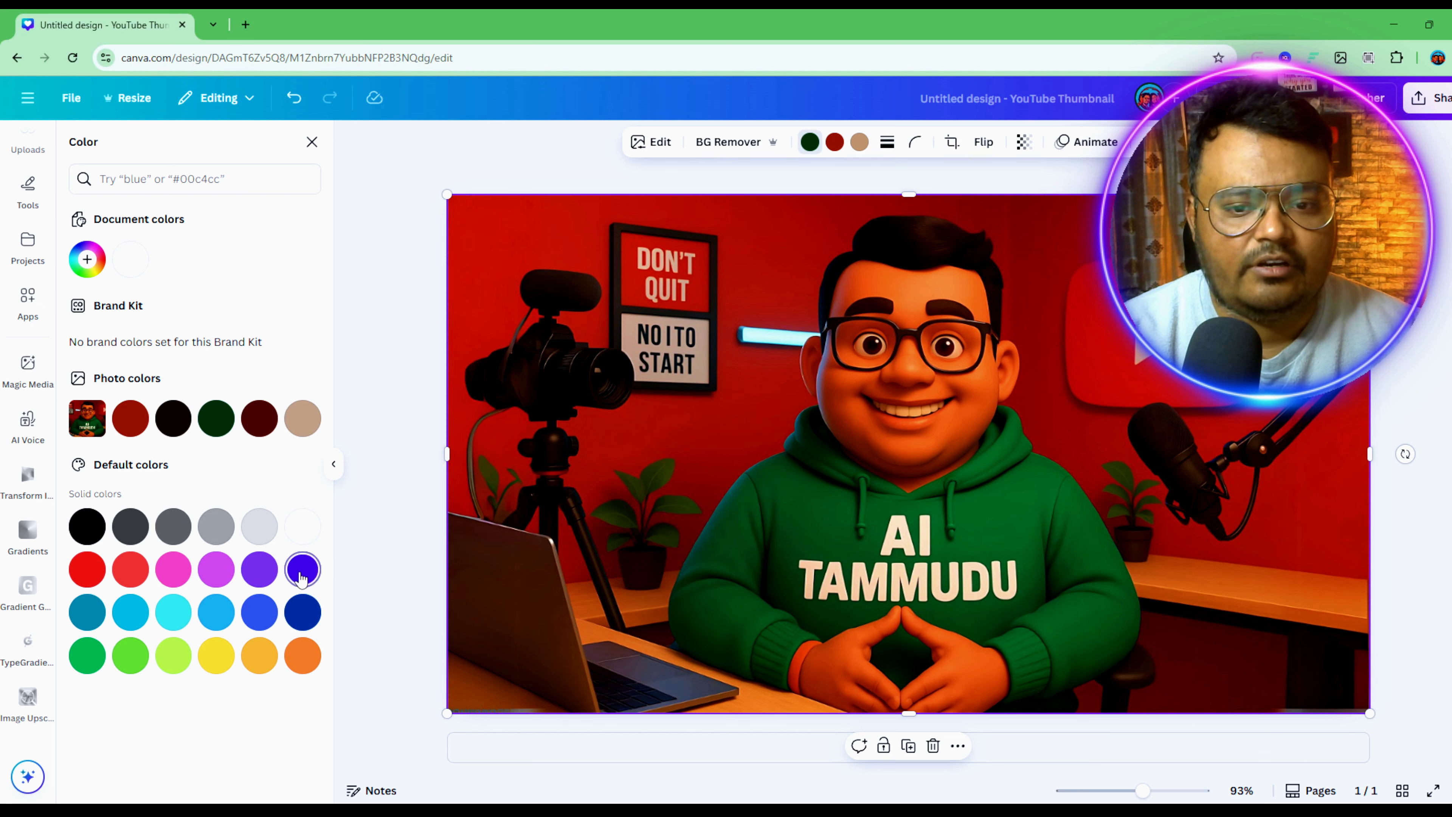
pyautogui.click(303, 611)
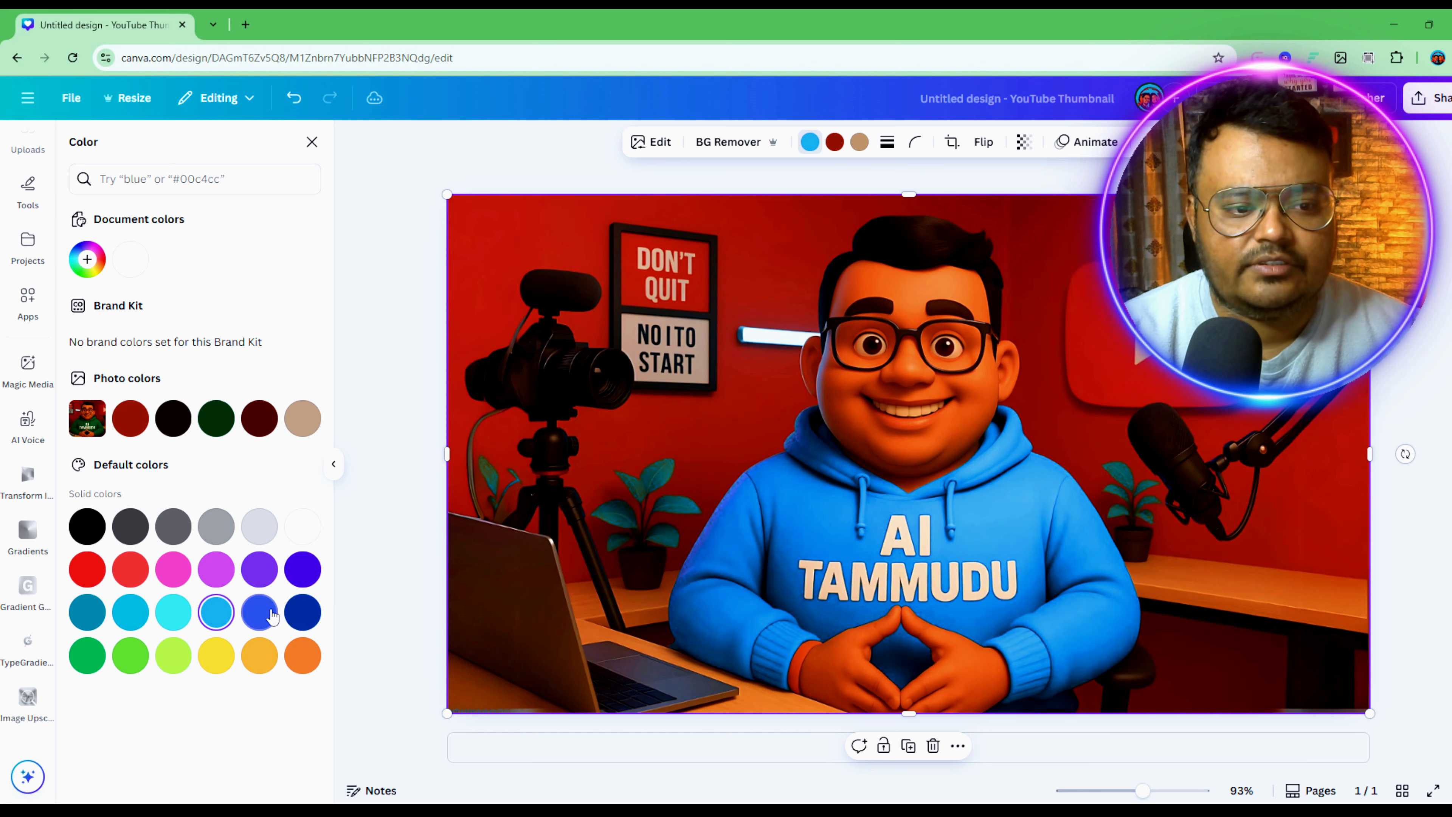
pyautogui.click(305, 572)
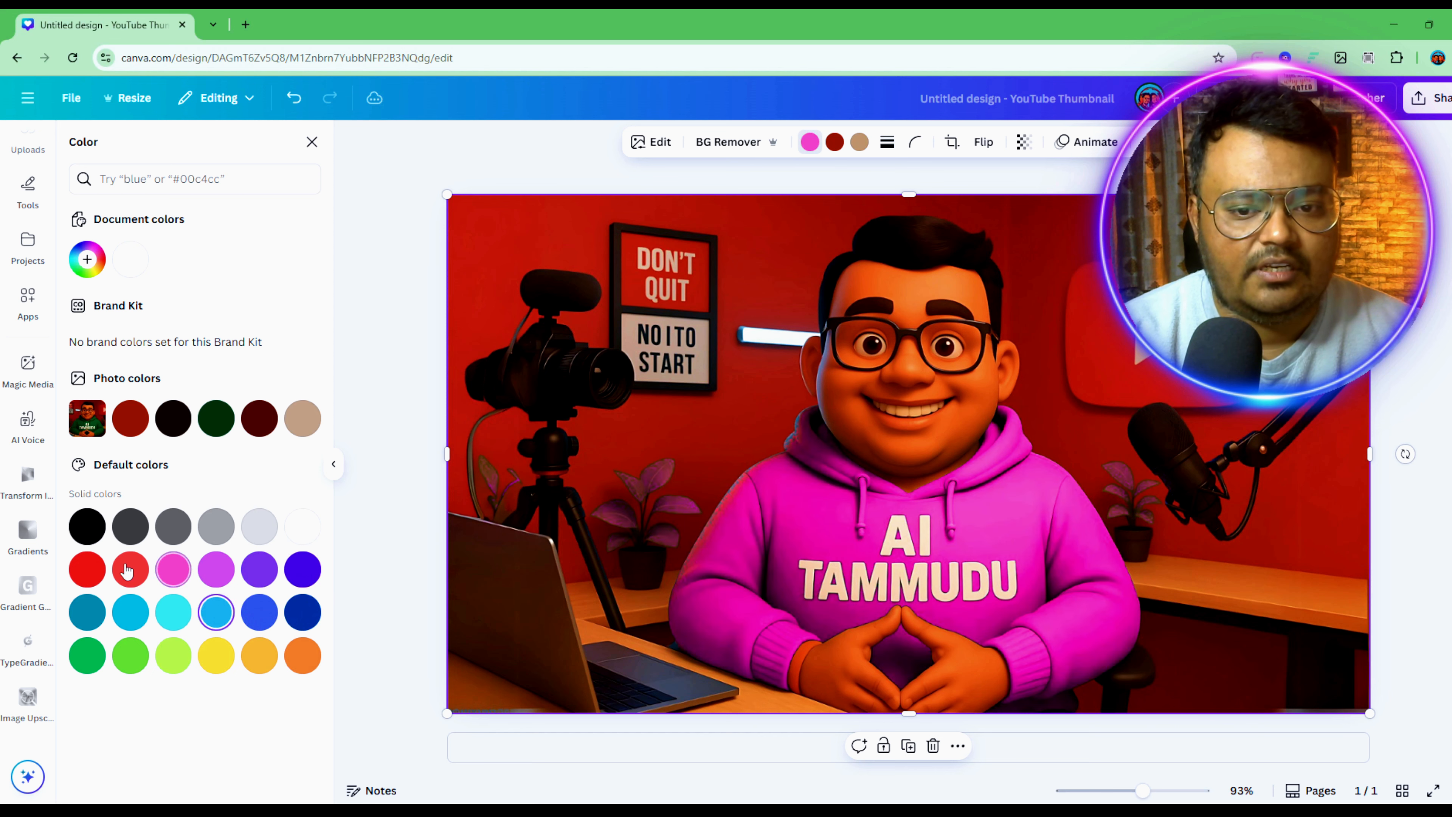
pyautogui.click(302, 526)
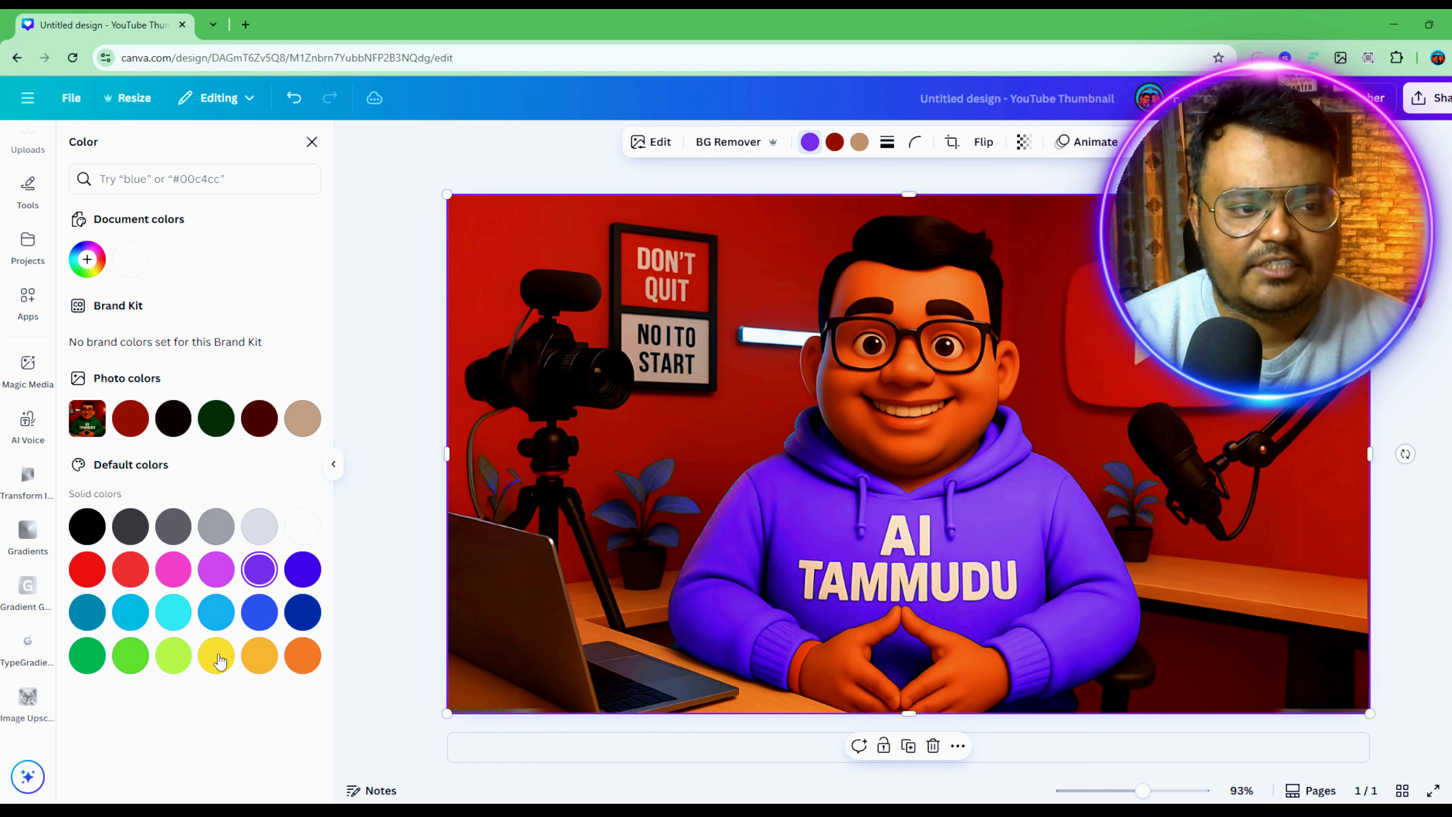
pyautogui.click(216, 418)
pyautogui.press('Escape')
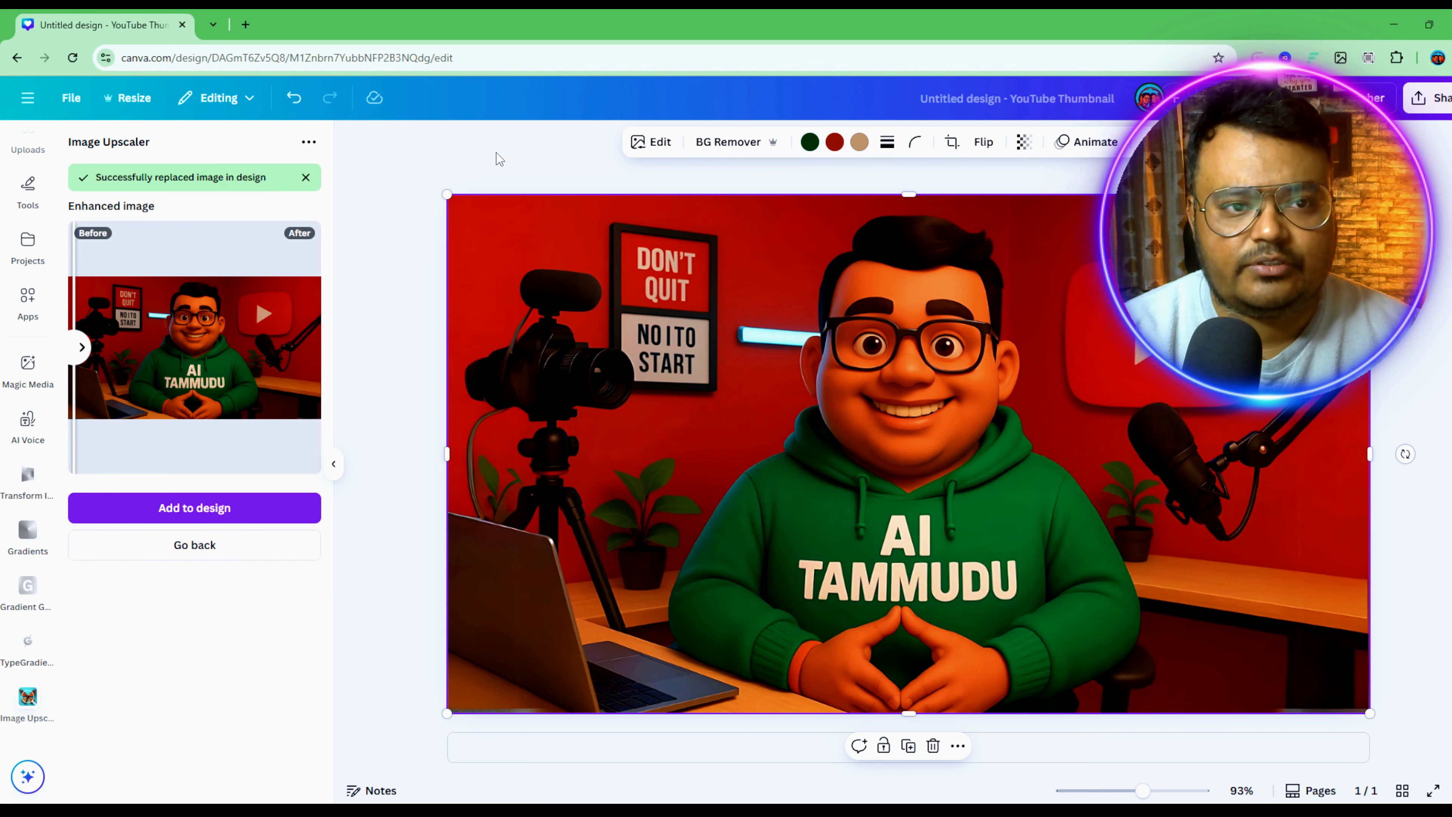
# Step: Download the finished thumbnail design with the current download settings
pyautogui.click(1432, 98)
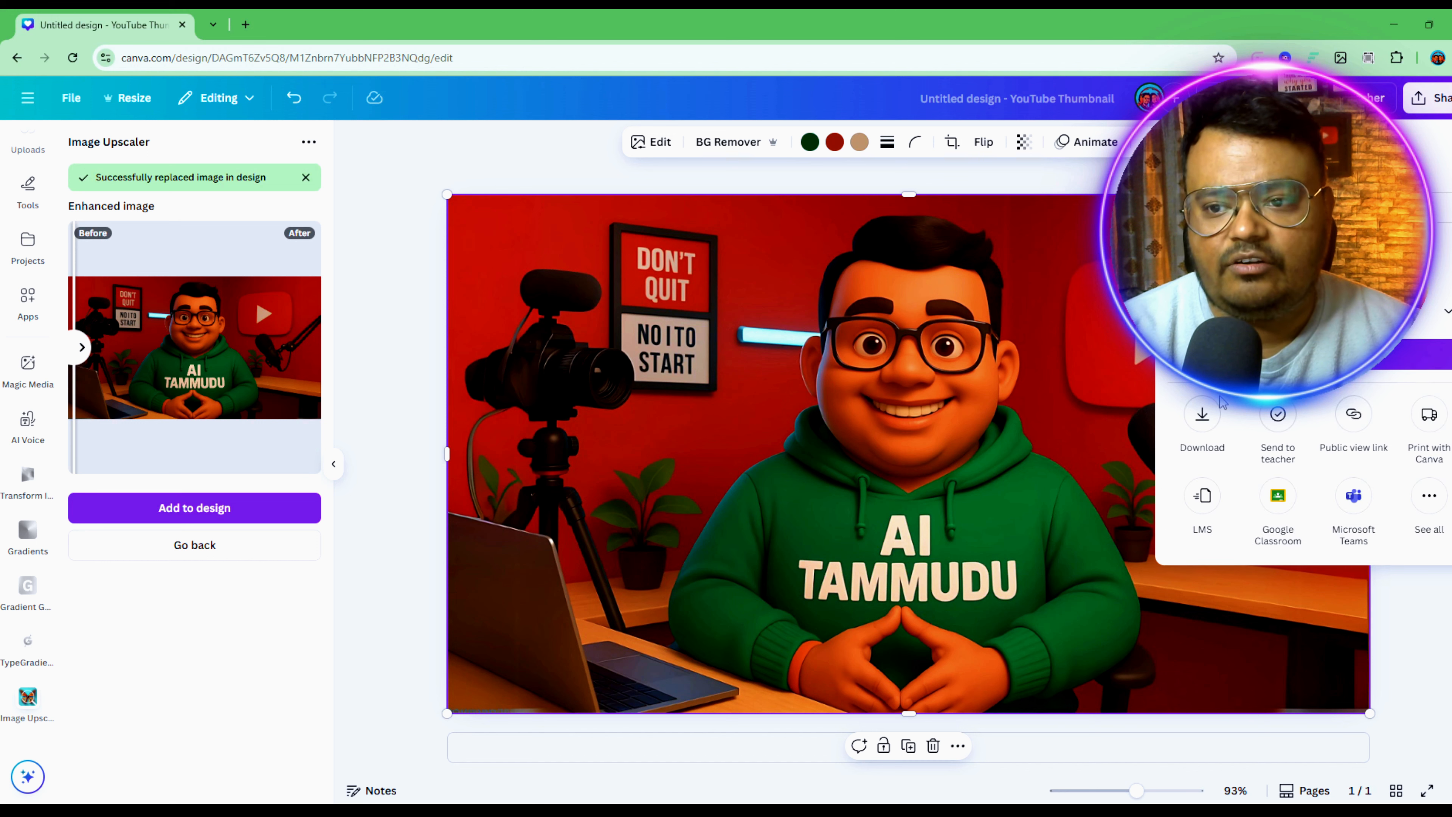
pyautogui.click(1196, 414)
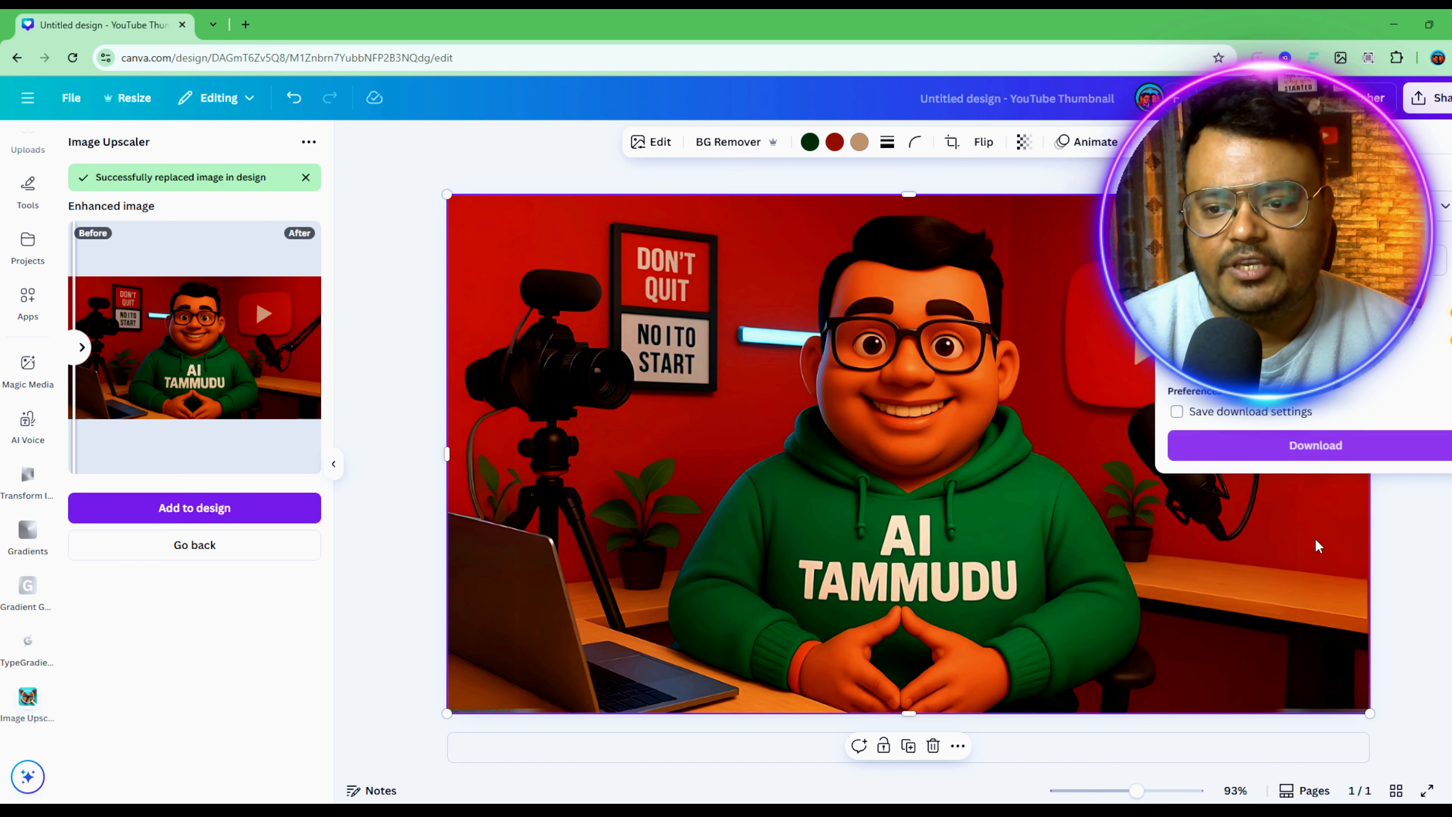
pyautogui.click(1260, 444)
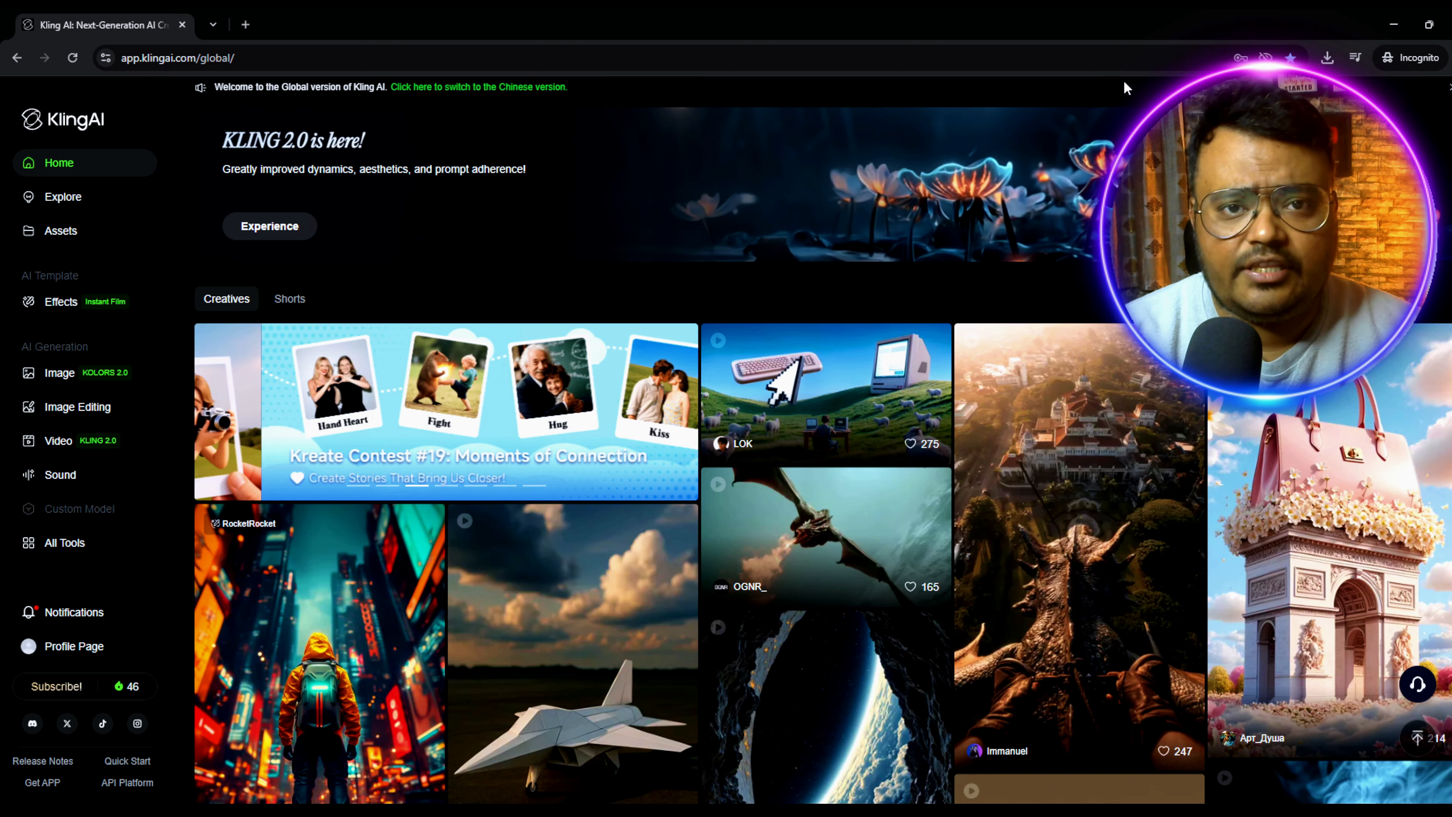
# Step: Switch to Kling AI, open its video generation page and look through the earlier generated videos
pyautogui.click(58, 440)
pyautogui.scroll(-20, 1062, 596)
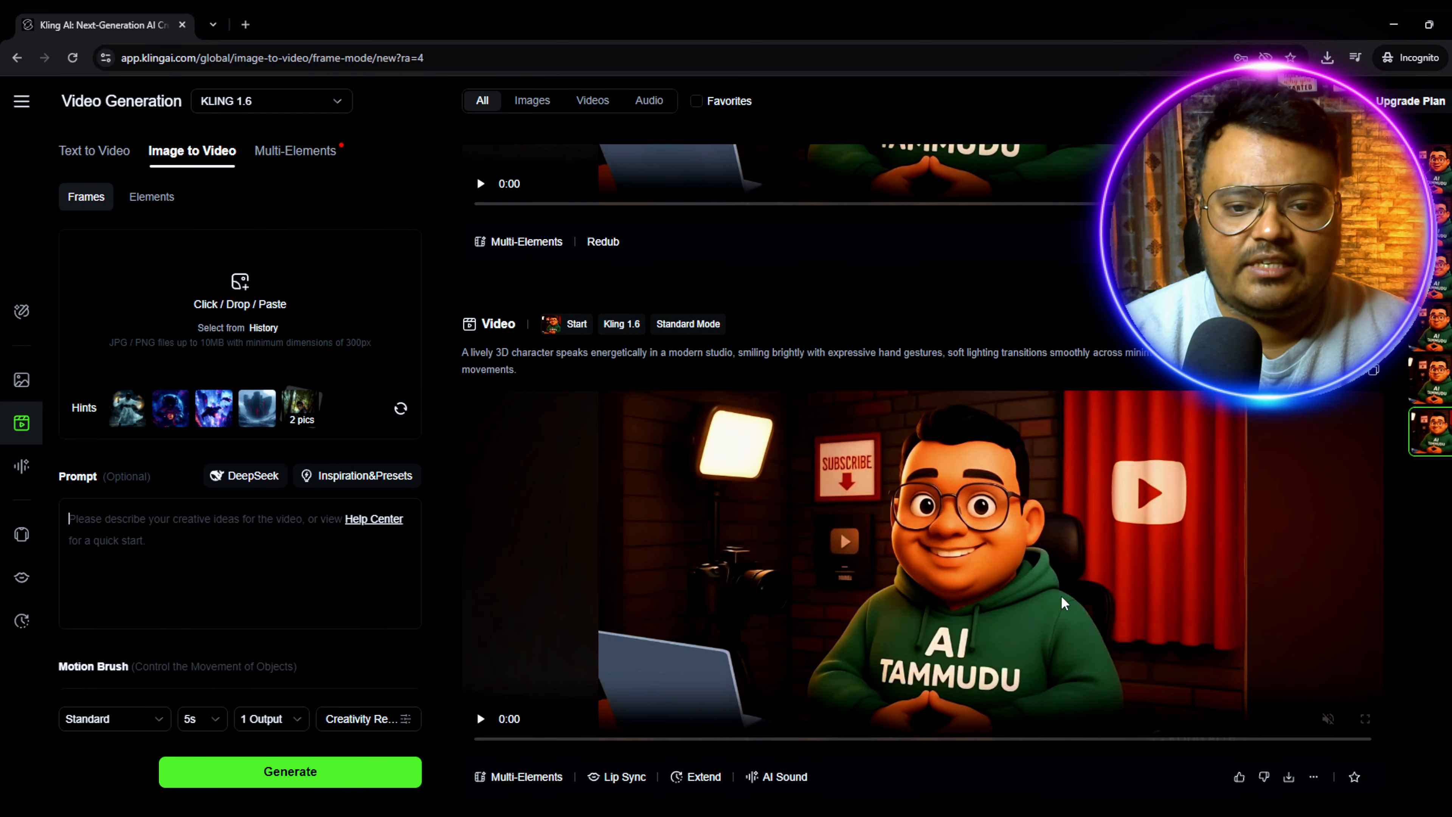
pyautogui.scroll(17, 1060, 596)
pyautogui.scroll(-8, 1021, 570)
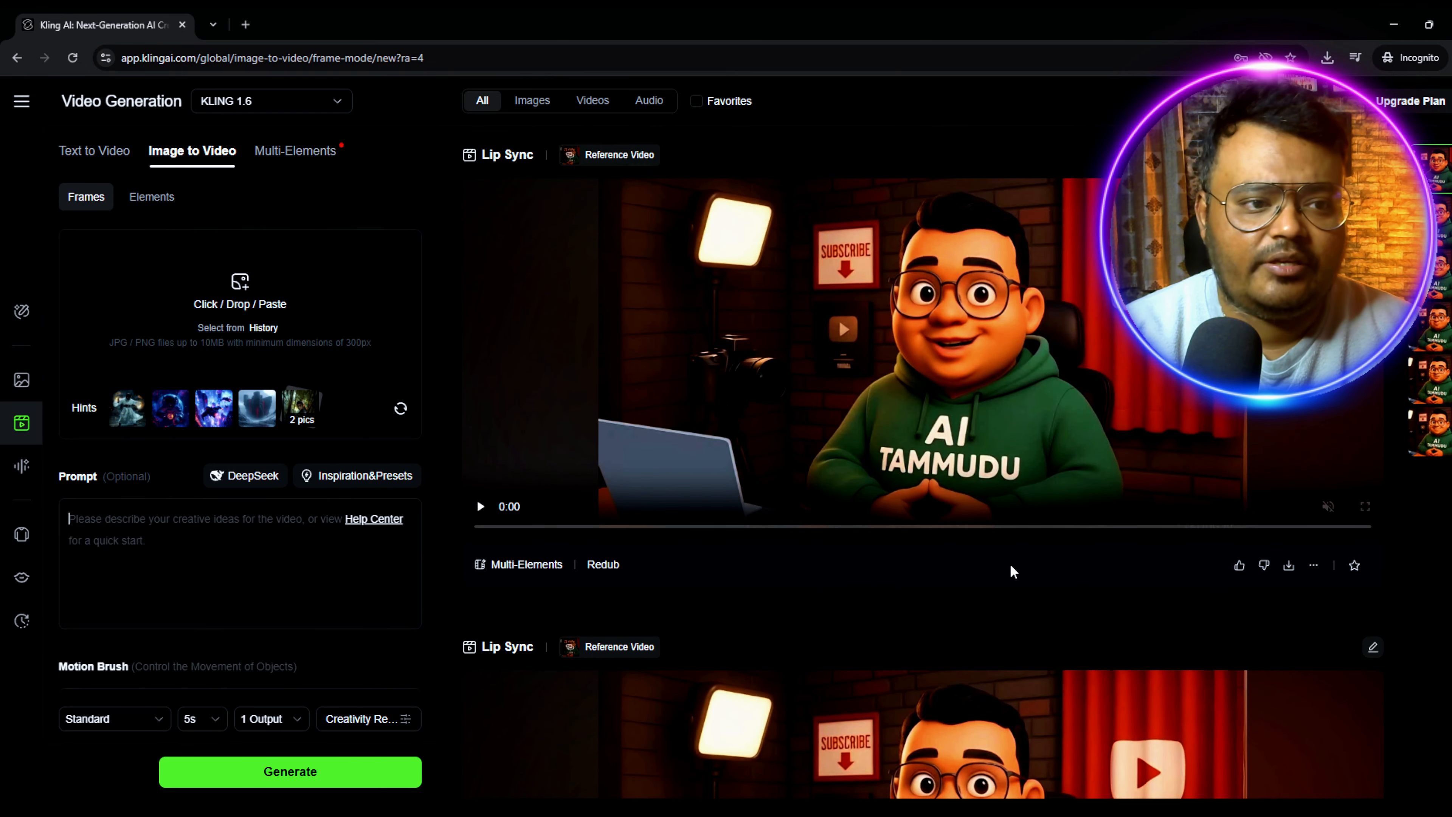
# Step: Upload the image "Untitled design (41)" from the Downloads folder as the start frame for Image to Video
pyautogui.click(237, 286)
pyautogui.click(75, 240)
pyautogui.click(268, 172)
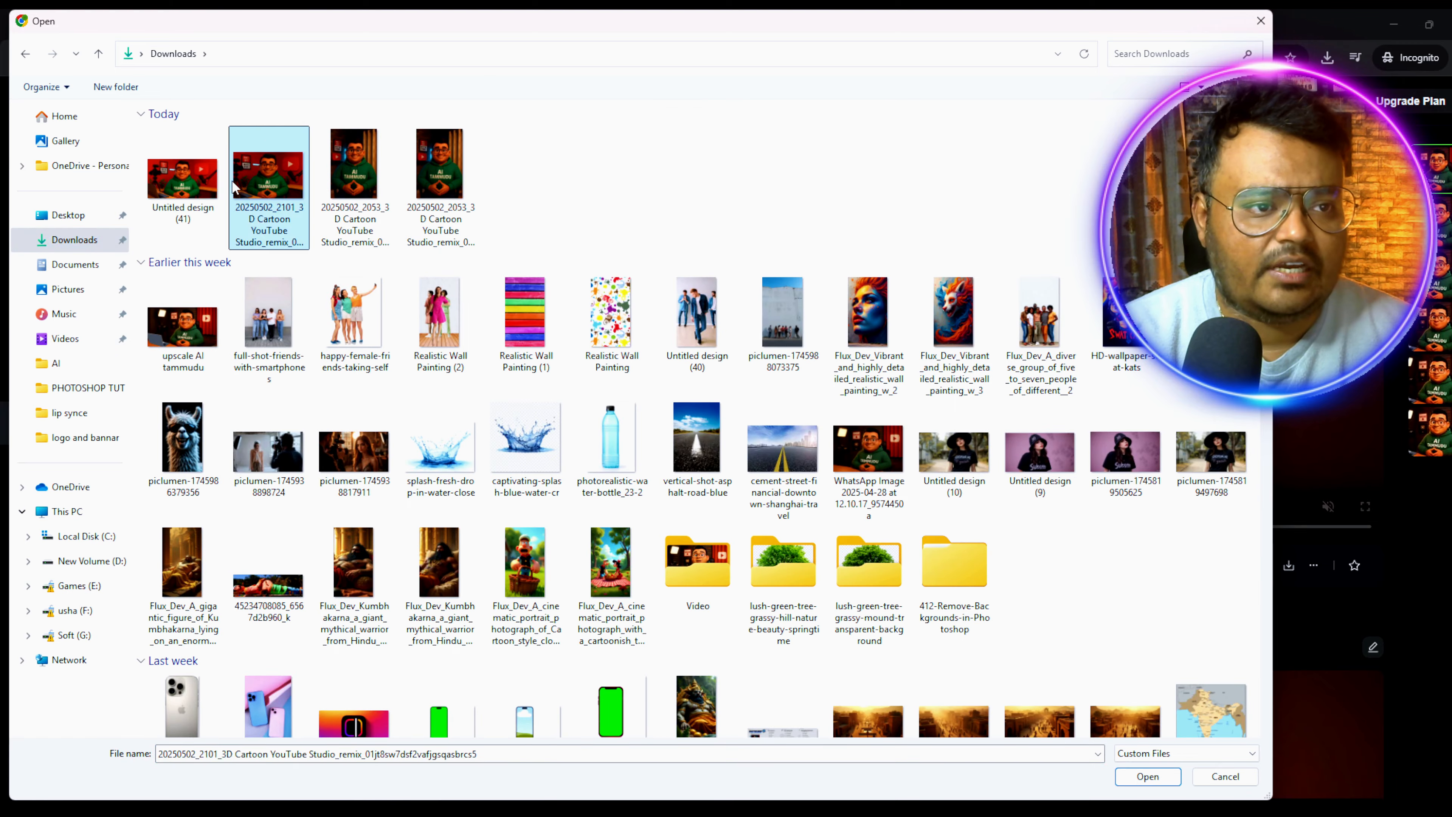
pyautogui.click(183, 183)
pyautogui.click(1147, 776)
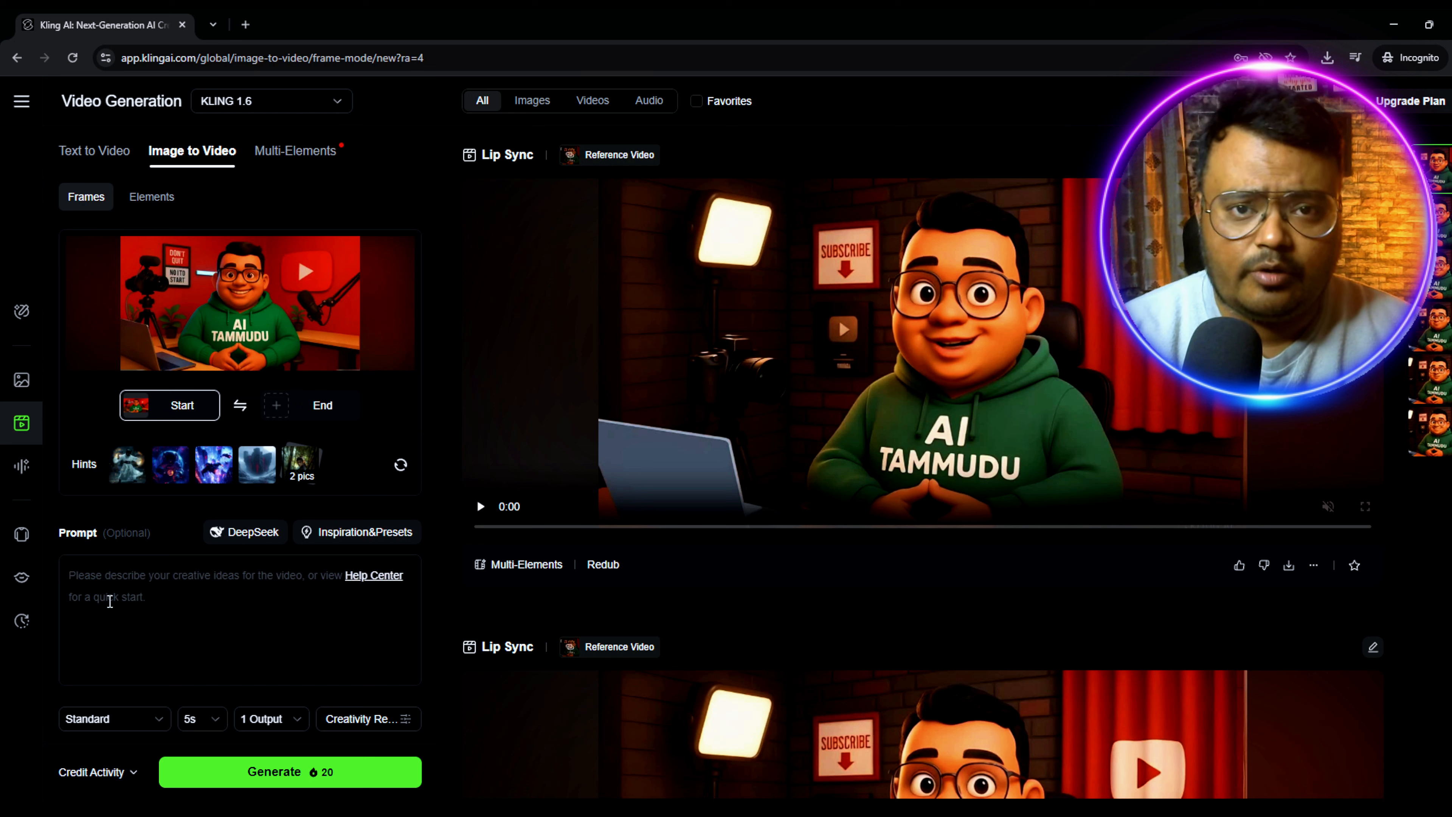
# Step: Generate a 10s video with the prompt of a lively 3D character speaking energetically in a modern studio with expressive hand gestures
pyautogui.click(145, 588)
pyautogui.write('A lively 3D character speaks energetically in a modern studio, smiling brightly with expressive hand gestures, looking into the camera, soft lighting transitions smoothly across minimalist decor, camera following the dynamic movements.')
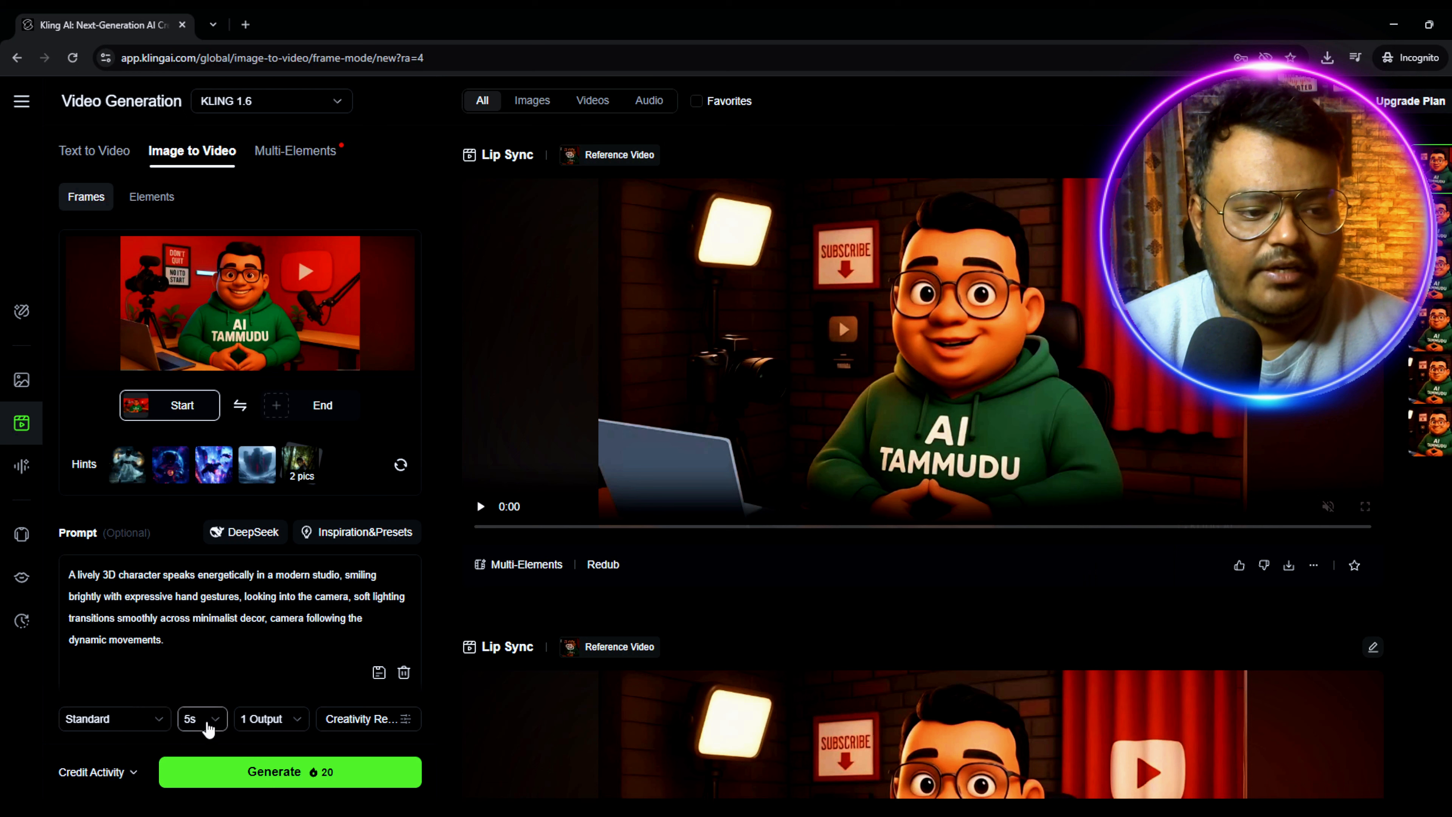
pyautogui.click(203, 721)
pyautogui.click(201, 688)
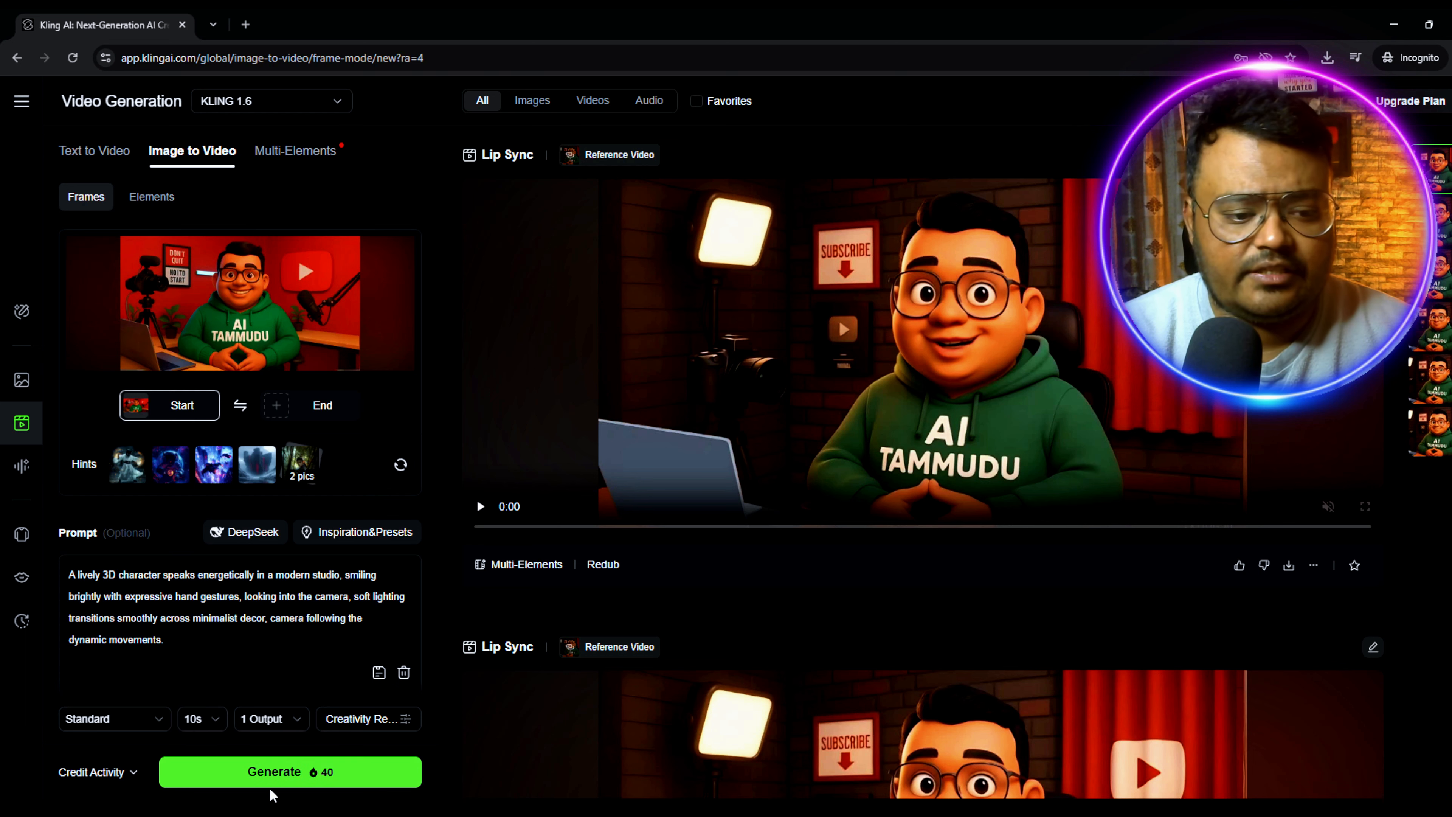
pyautogui.click(276, 772)
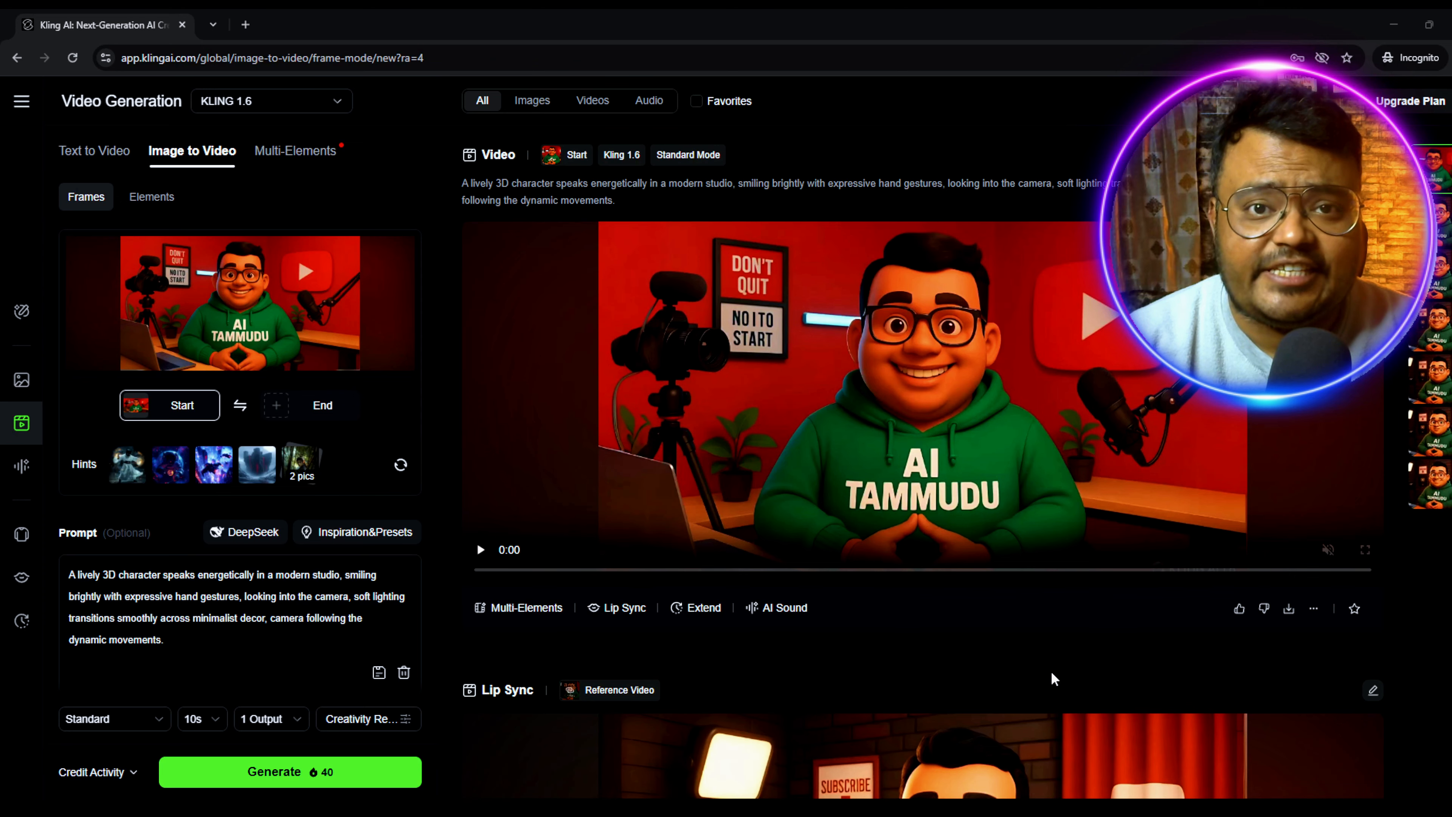
# Step: Preview the start of the generated cartoon video and open it for Lip Sync
pyautogui.click(480, 550)
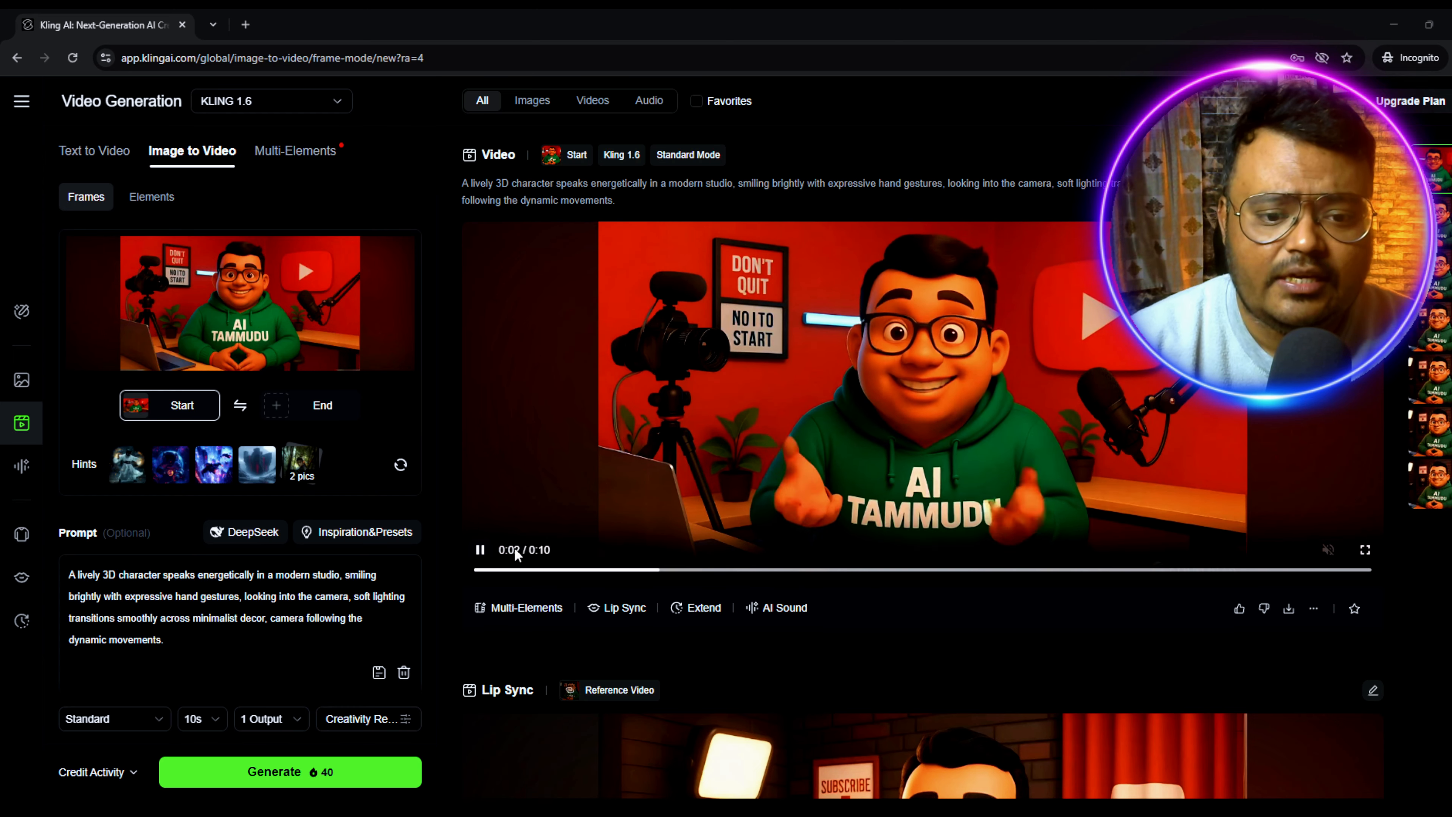
pyautogui.click(479, 550)
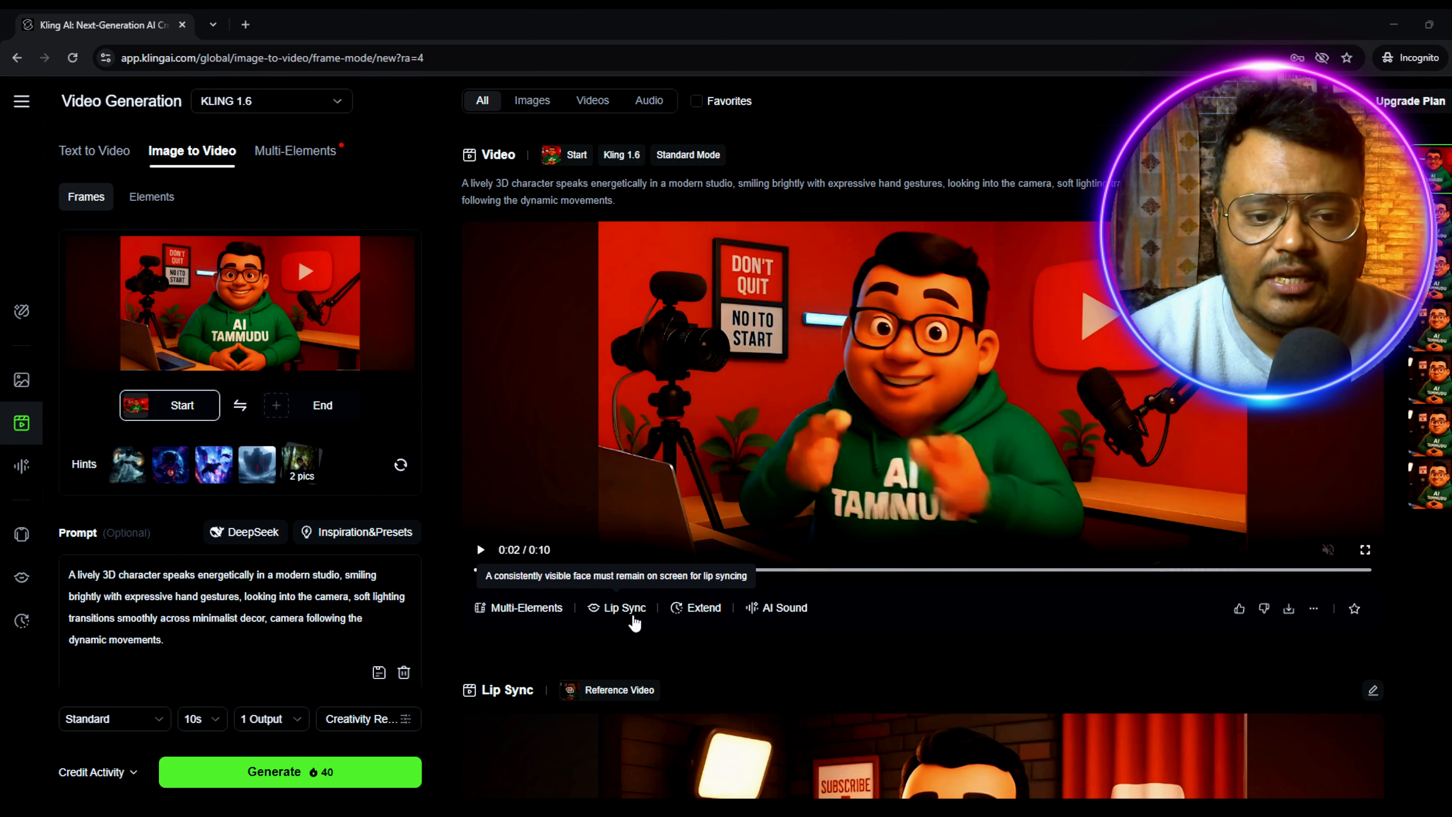
pyautogui.click(618, 616)
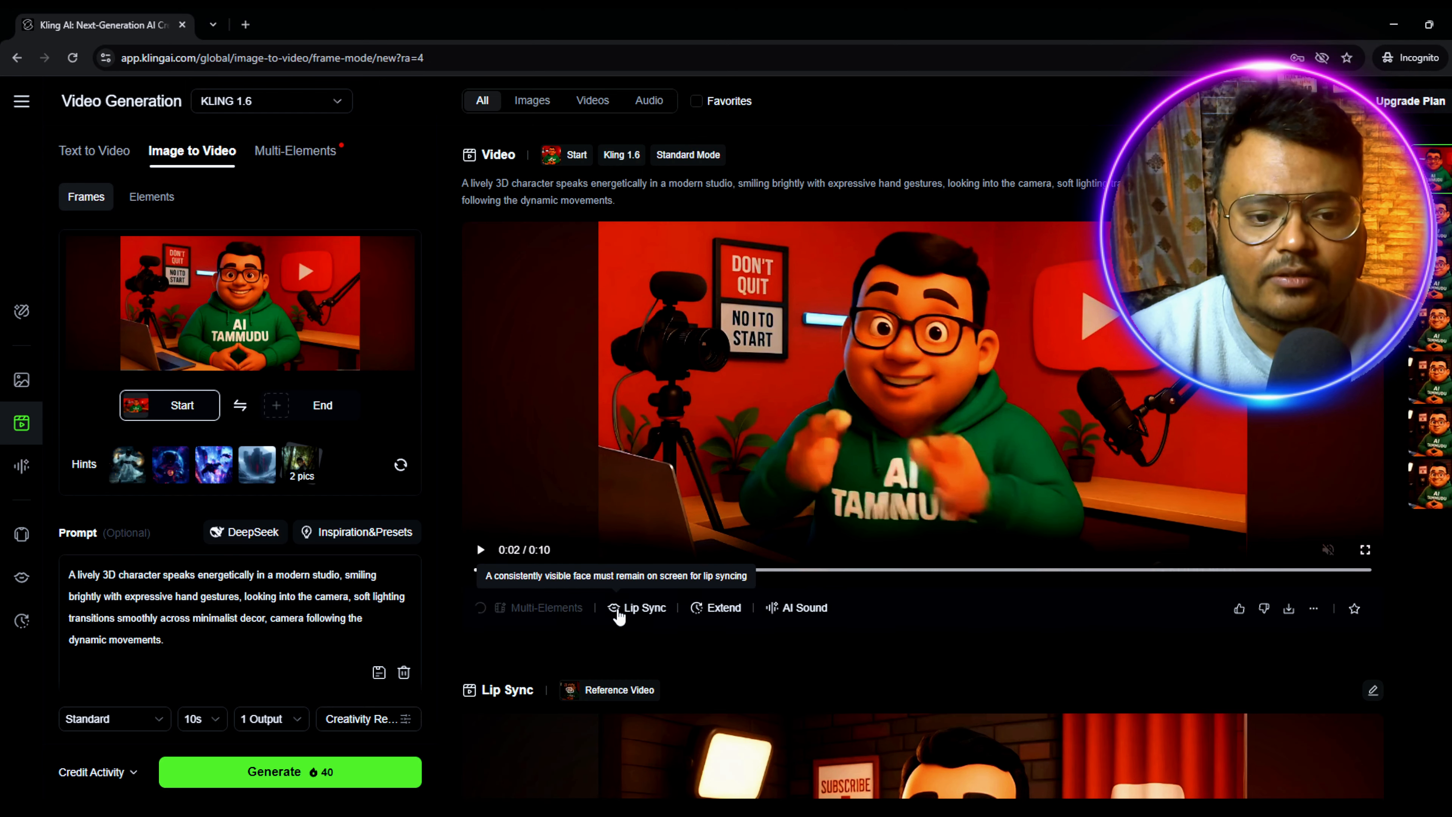
# Step: Browse the text-to-speech voices for the lip sync, including the Male category
pyautogui.scroll(-1, 622, 598)
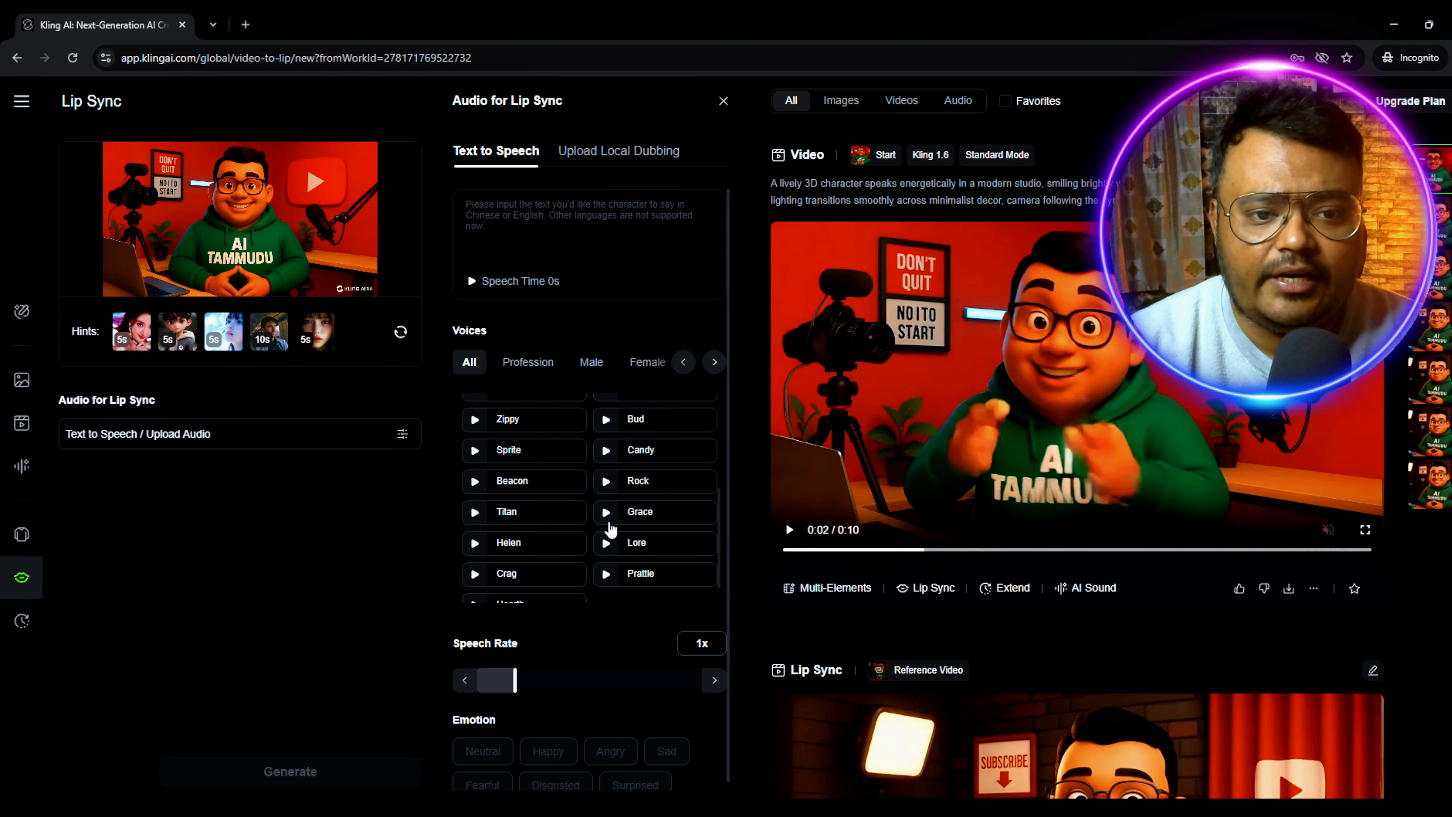
pyautogui.scroll(1, 622, 572)
pyautogui.click(605, 366)
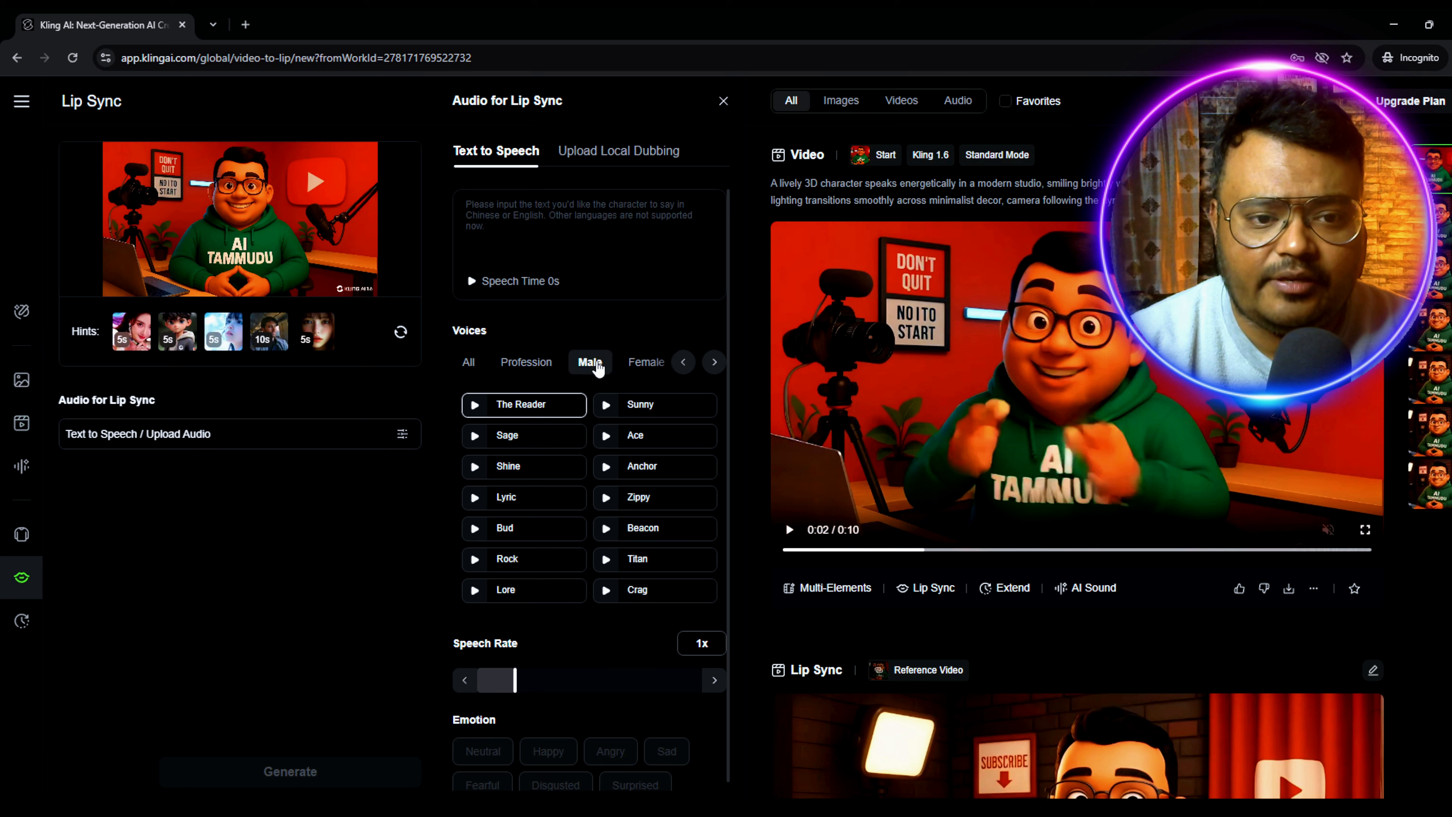
pyautogui.click(592, 364)
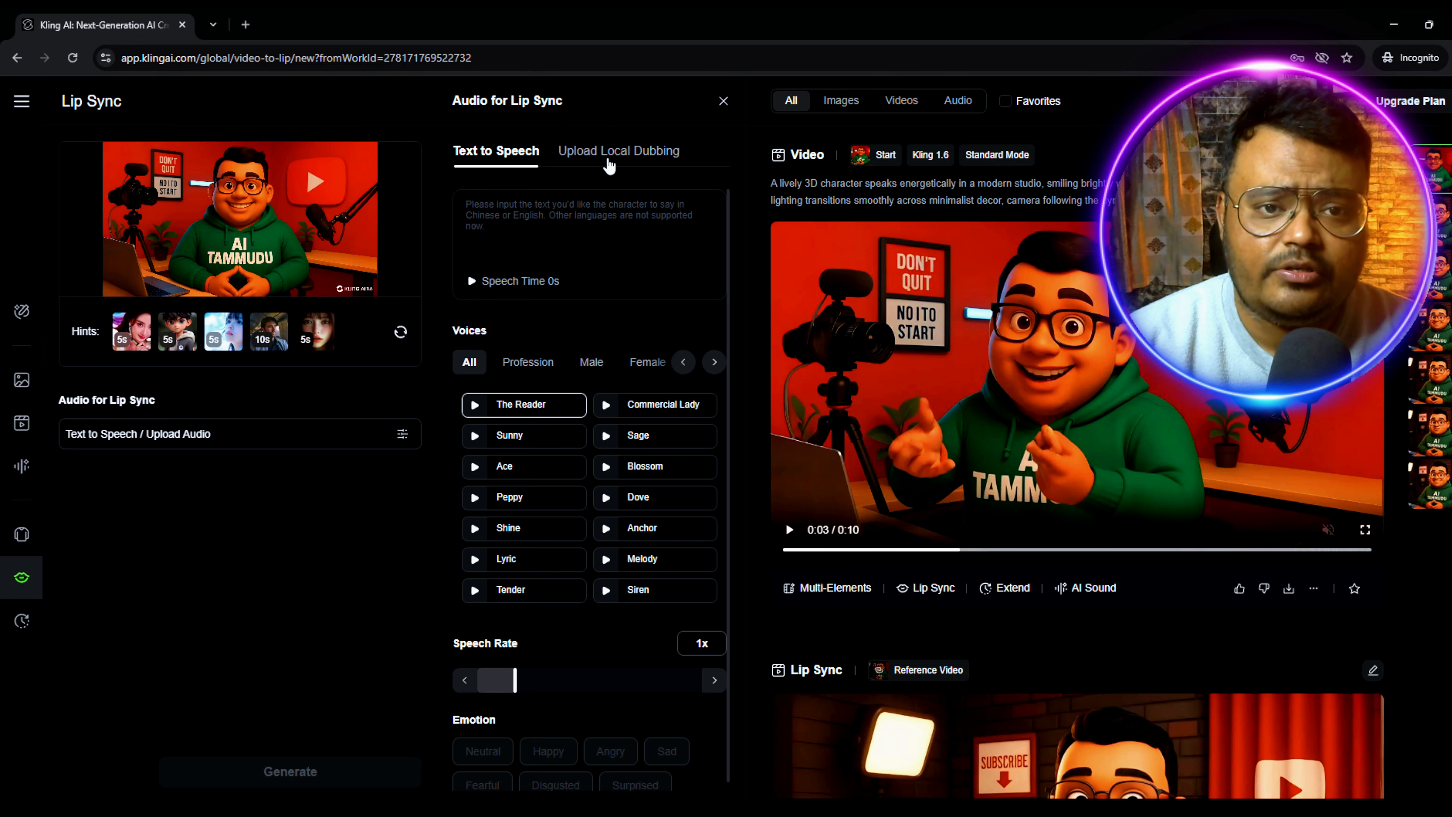
# Step: Upload the audio file "test 1" from the Desktop as local dubbing for the lip sync
pyautogui.click(609, 165)
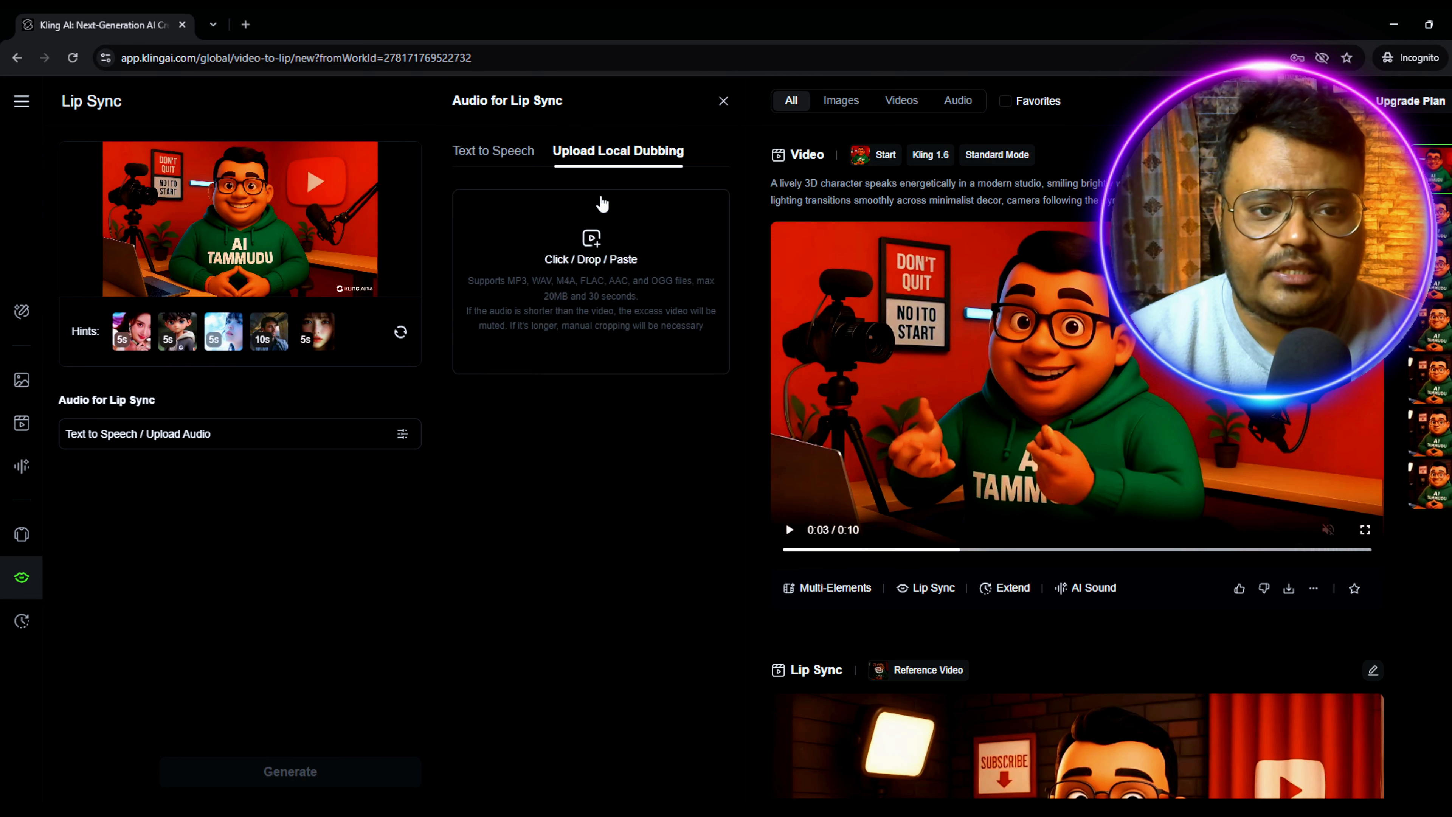
pyautogui.click(593, 241)
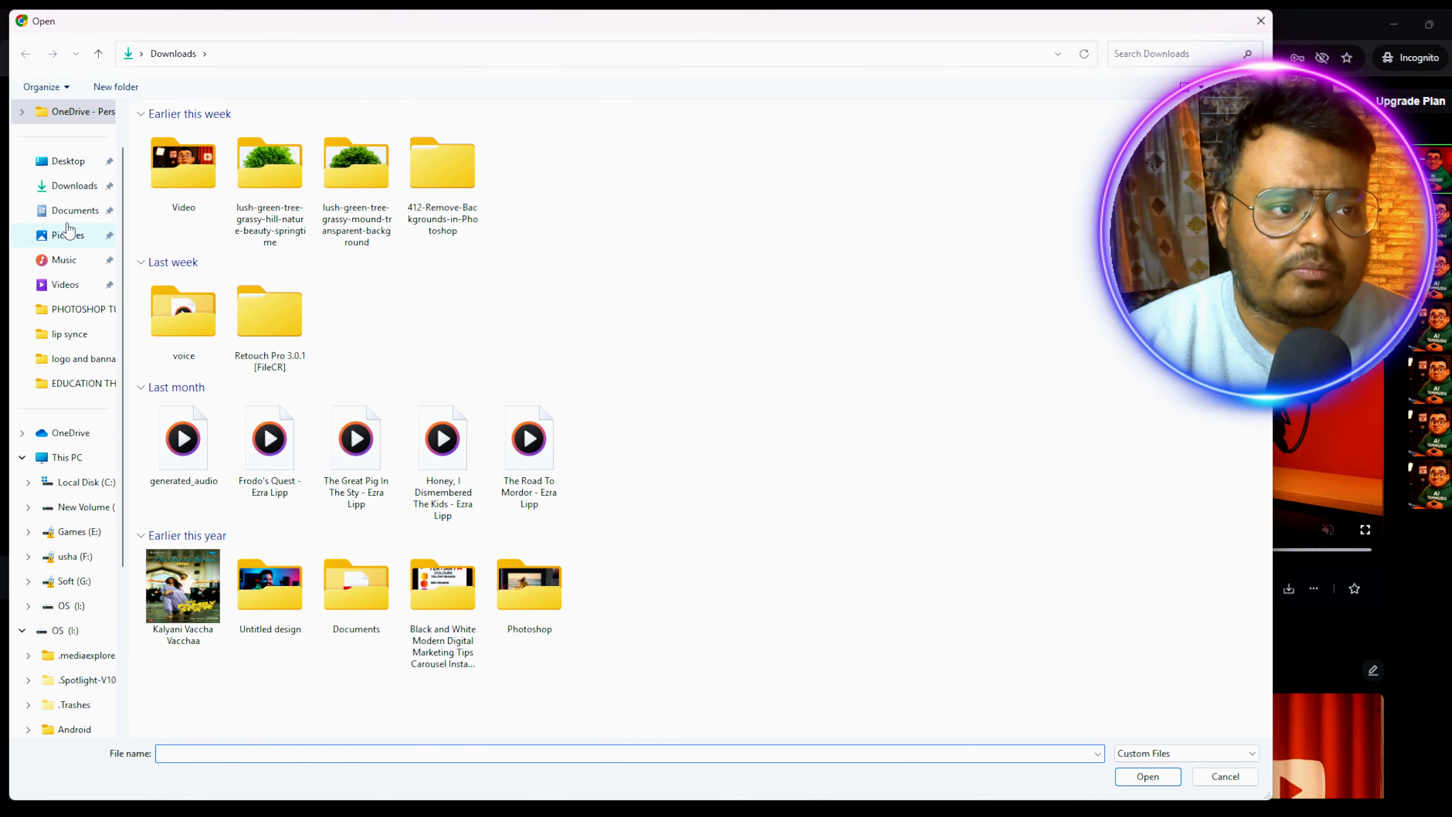
pyautogui.click(66, 160)
pyautogui.click(615, 146)
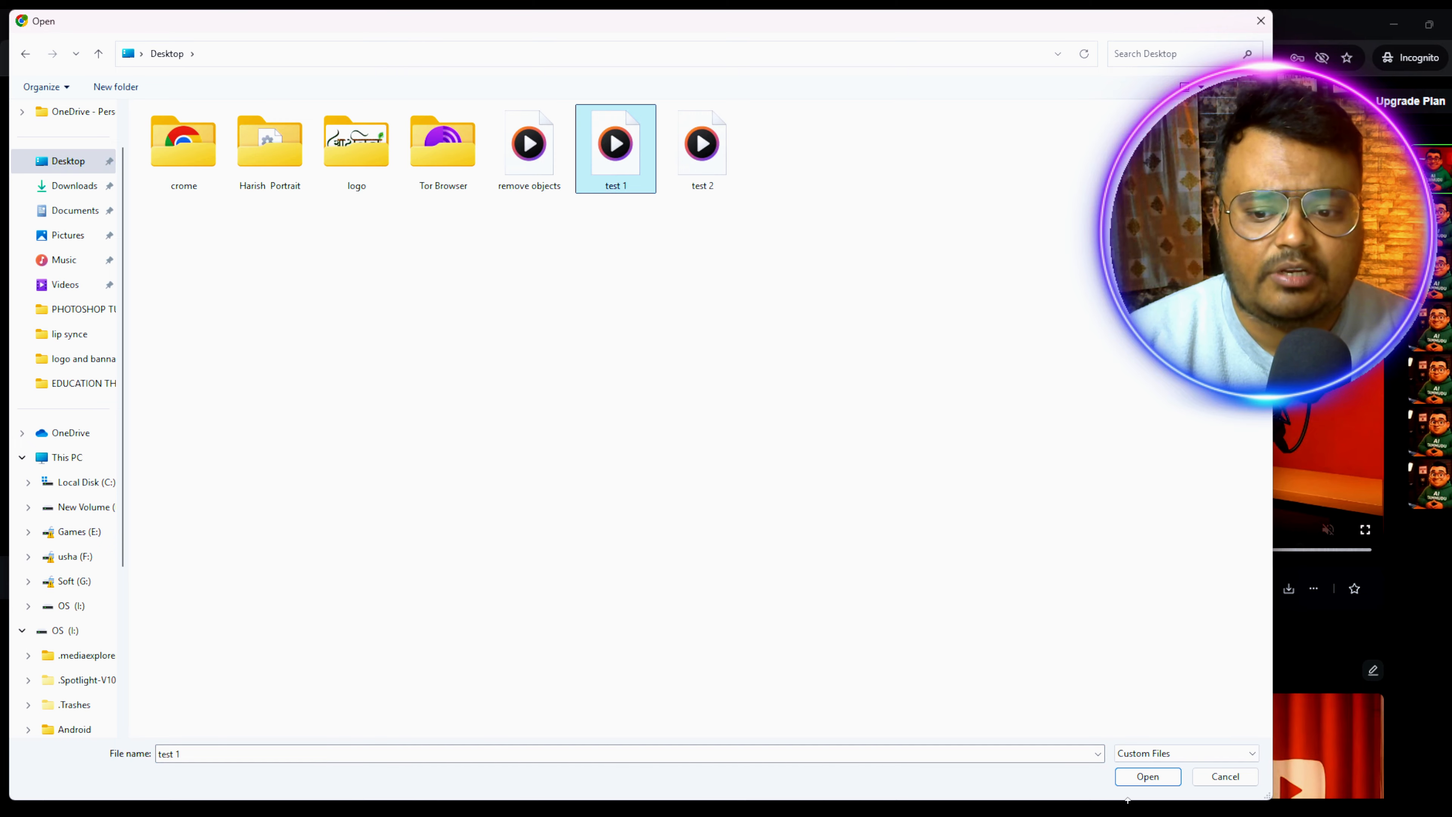
pyautogui.doubleClick(616, 146)
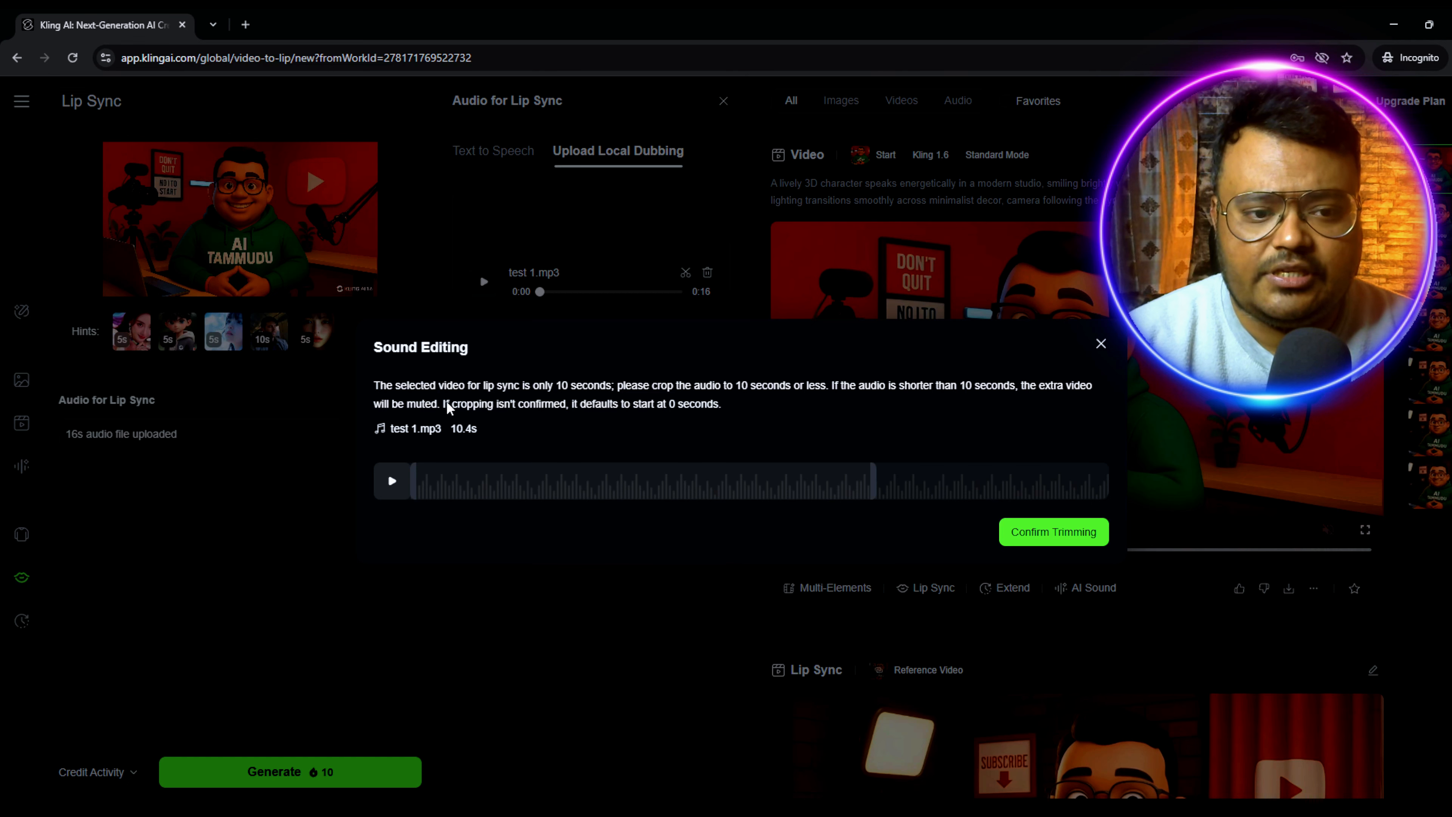
# Step: Confirm trimming the dubbing to 10 seconds, stop the video preview and generate the lip-synced video
pyautogui.click(1064, 540)
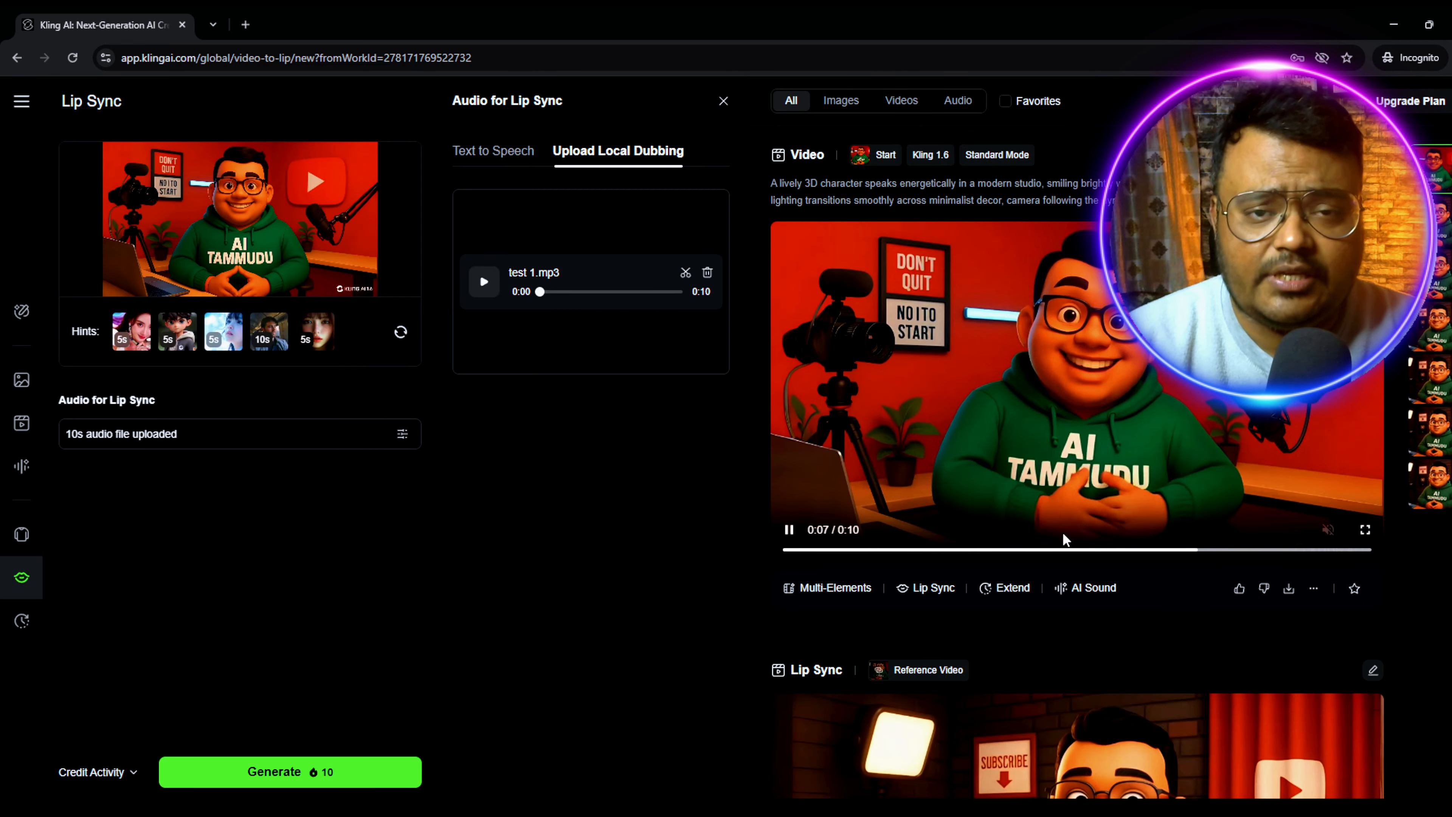
pyautogui.click(789, 530)
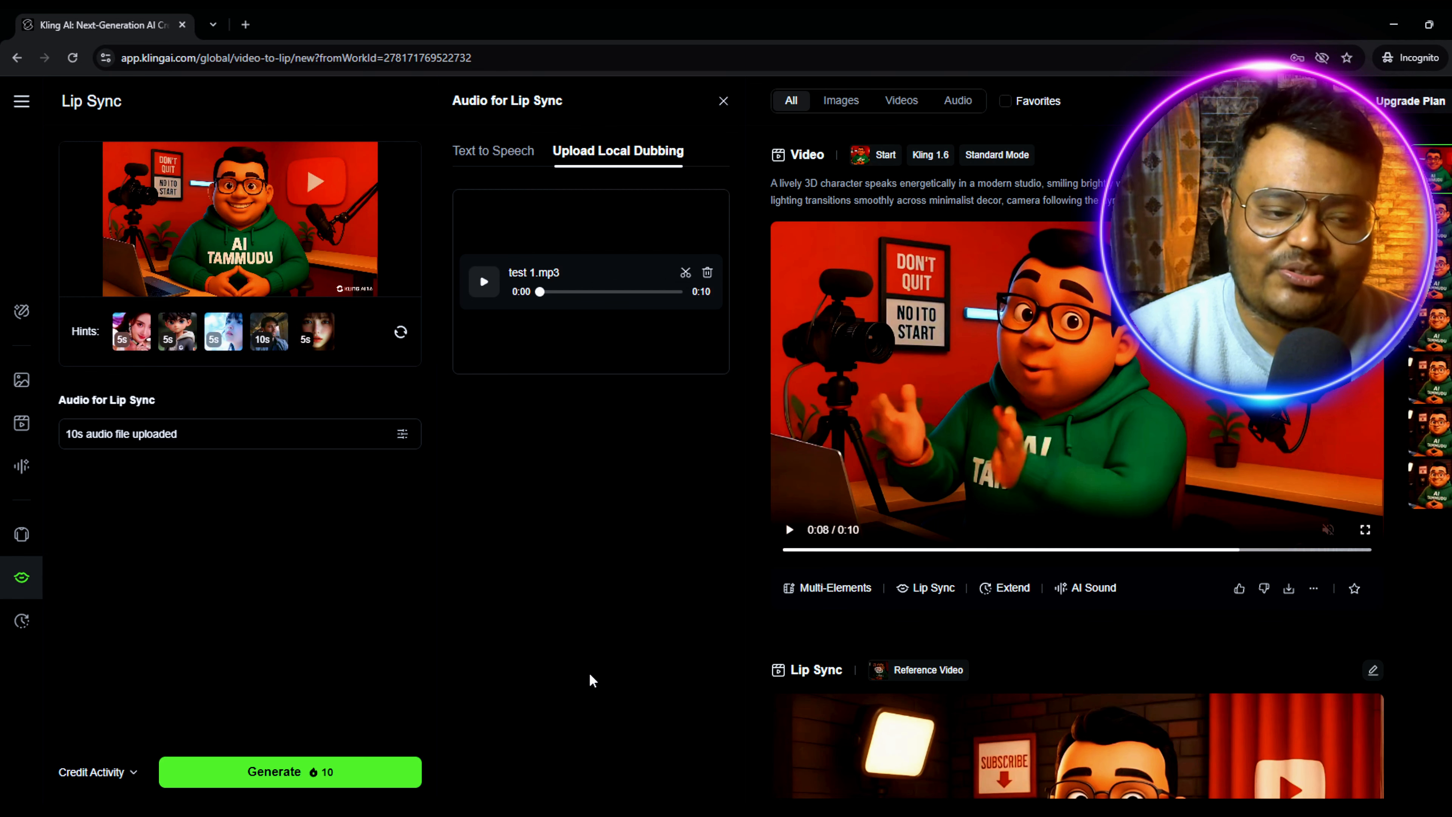
pyautogui.click(282, 773)
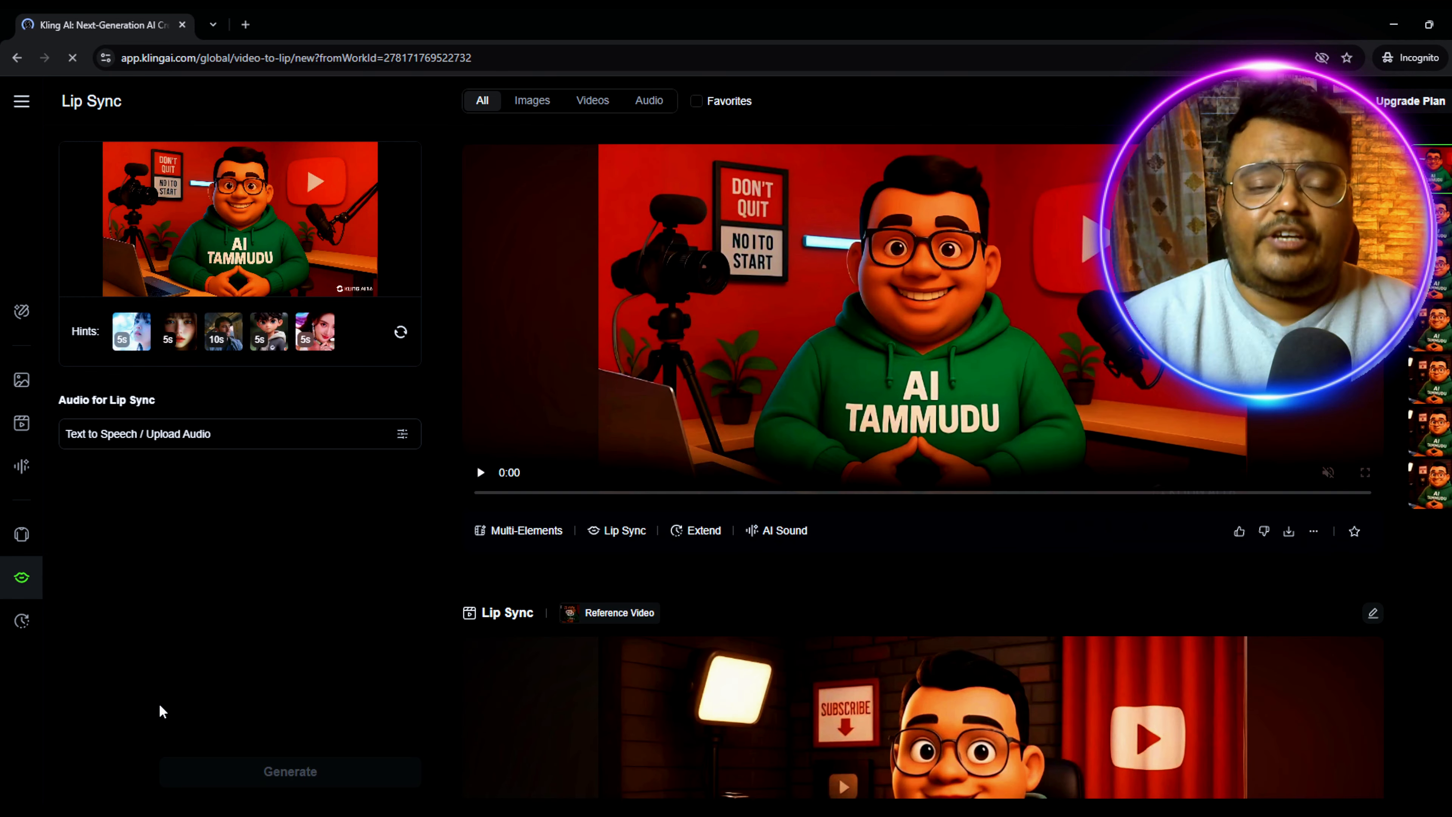